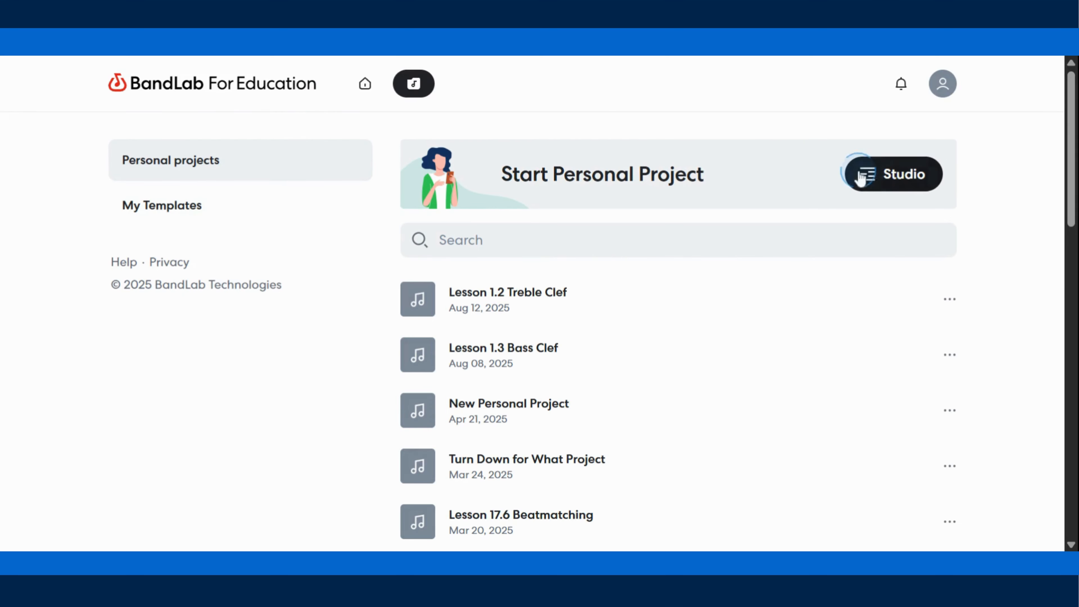
- Start a new studio project and add a Drum Machine track using the Empty beat starter
{"action": "left_click", "coordinate": [900, 177]}
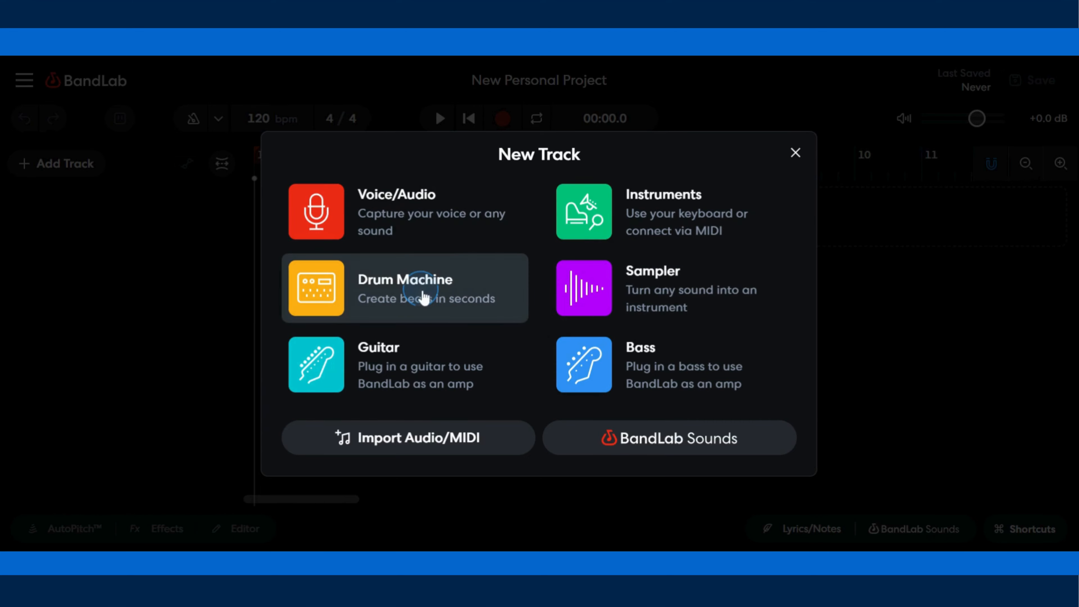
{"action": "left_click", "coordinate": [425, 297]}
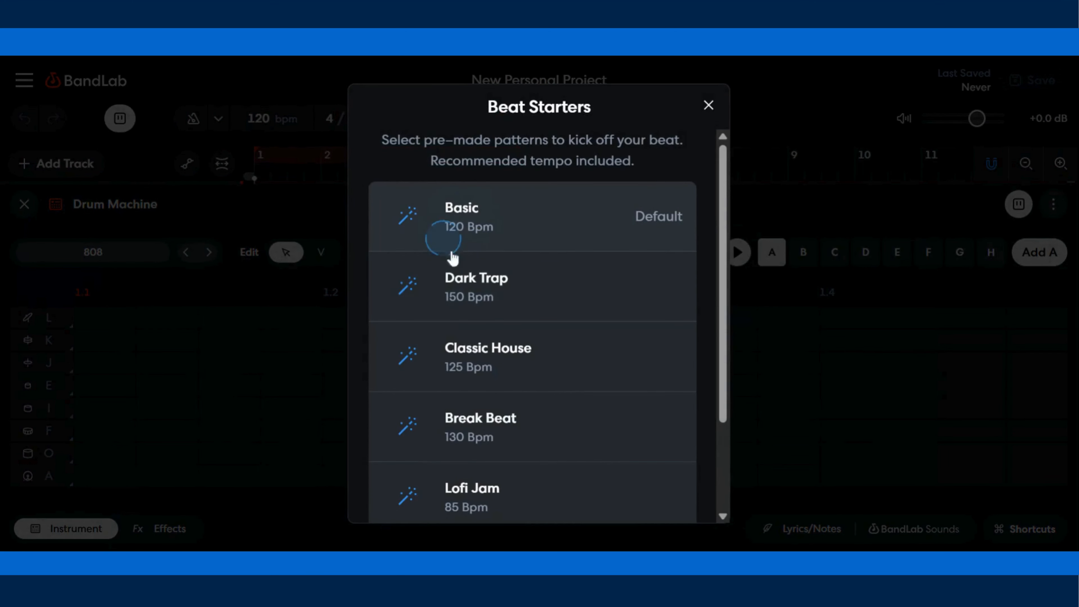
{"action": "scroll", "coordinate": [509, 329], "scroll_direction": "down", "scroll_amount": 3}
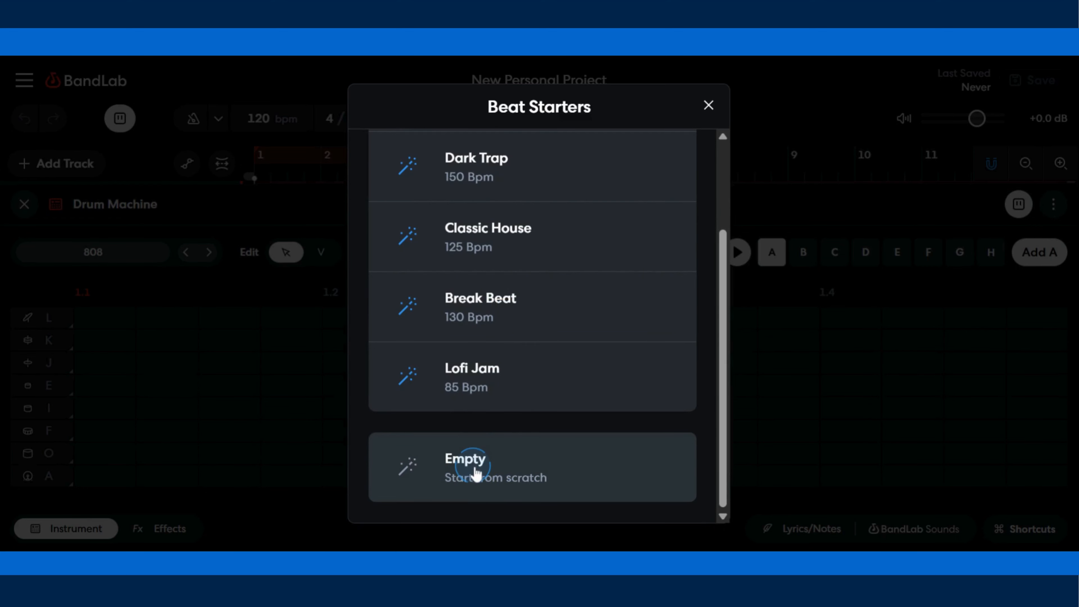
{"action": "left_click", "coordinate": [476, 473]}
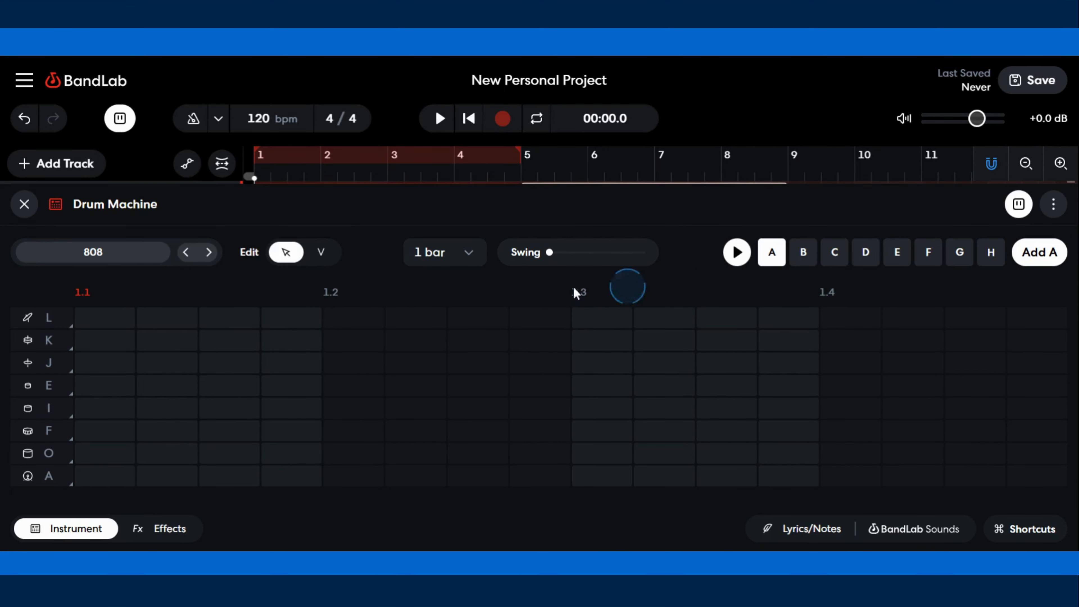
- Switch the pattern length to 2 bars and then 4 bars, then return it to 1 bar
{"action": "left_click", "coordinate": [120, 321]}
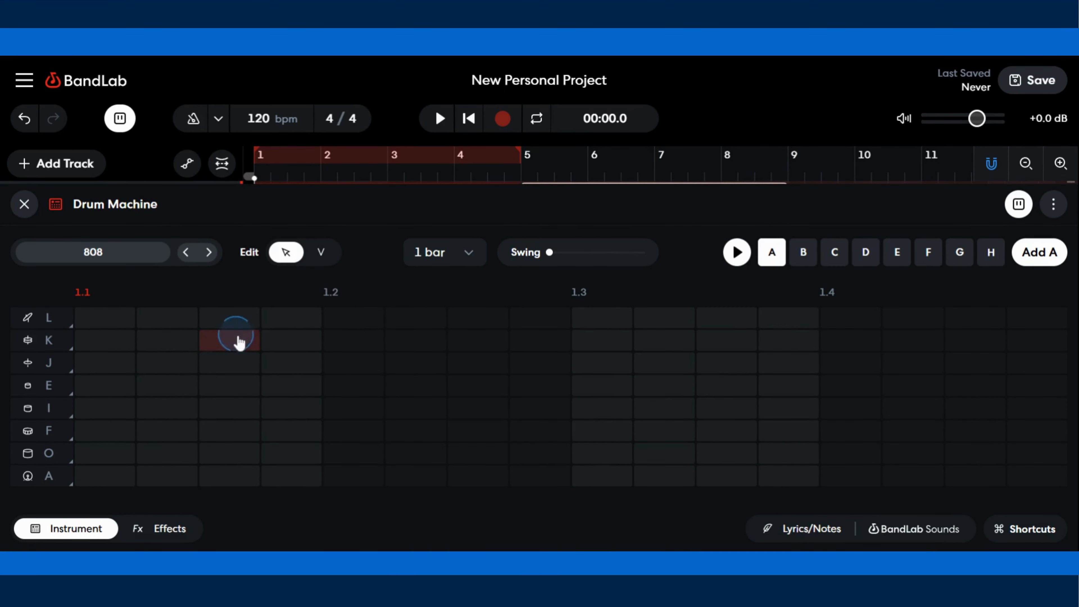
{"action": "left_click", "coordinate": [468, 255]}
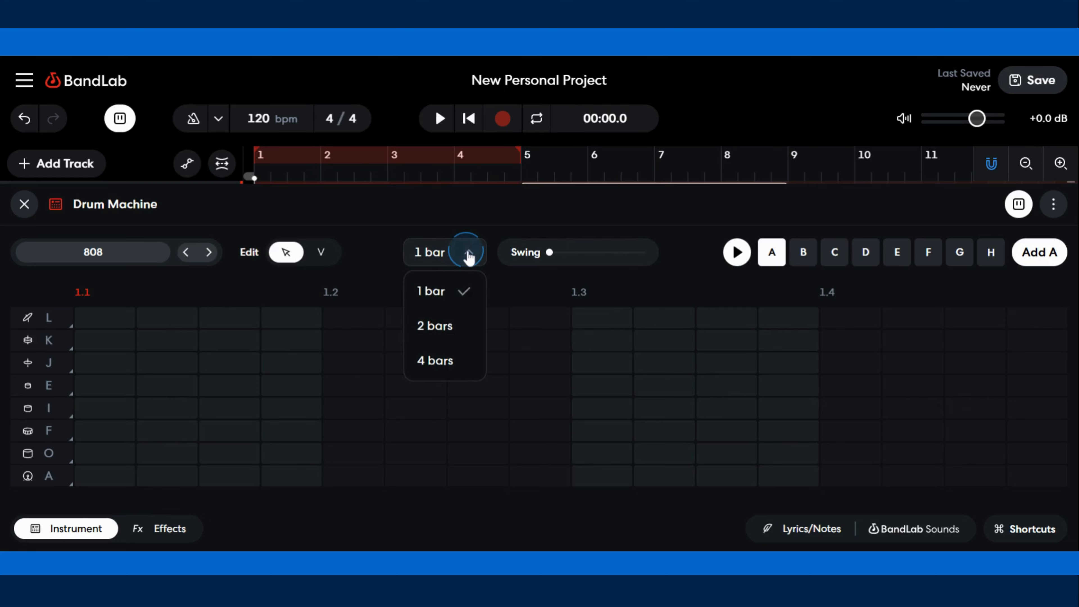
{"action": "left_click", "coordinate": [461, 327]}
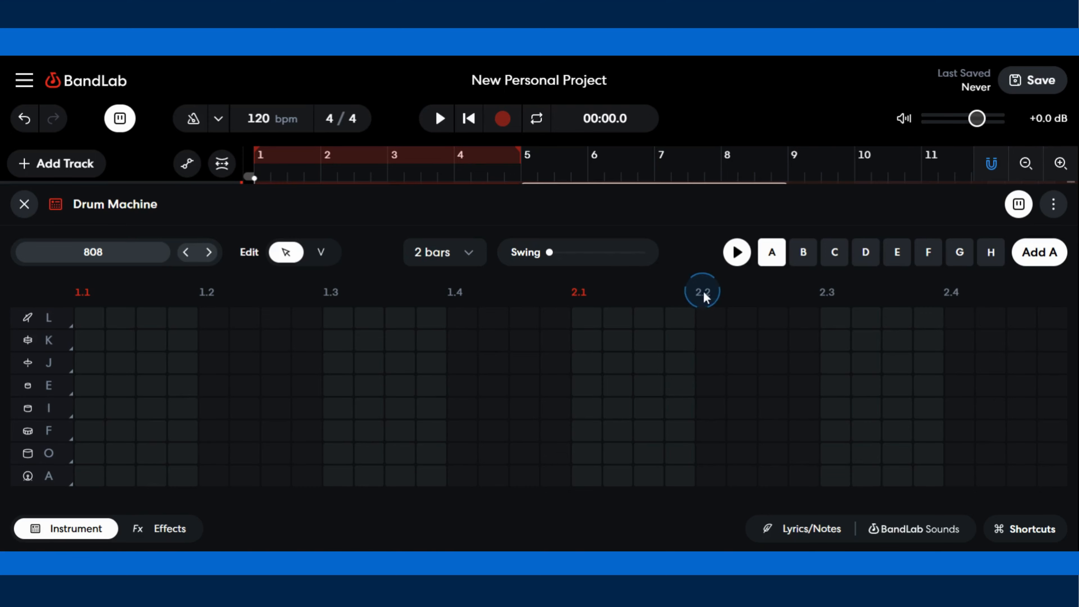
{"action": "left_click", "coordinate": [469, 254]}
{"action": "left_click", "coordinate": [466, 362]}
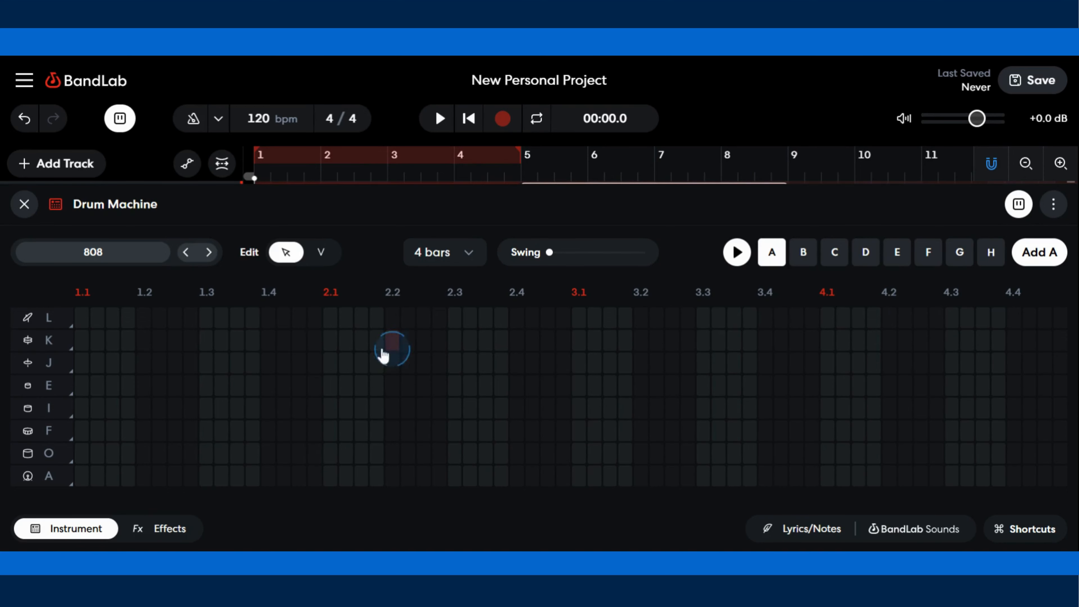
{"action": "left_click", "coordinate": [463, 260]}
{"action": "left_click", "coordinate": [453, 289]}
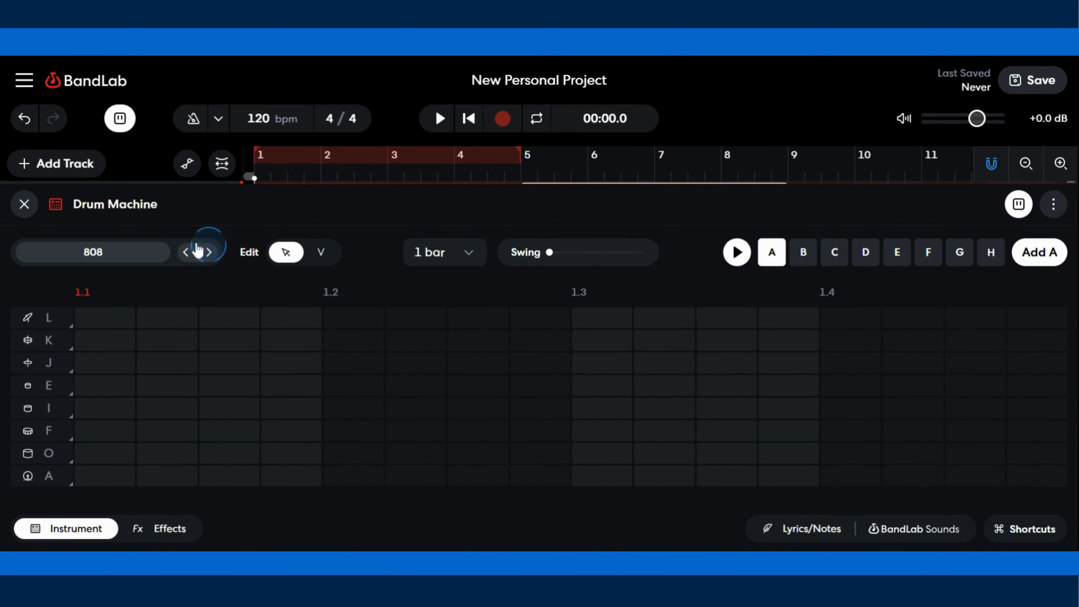
- Browse the Drum Pads instrument list and close it, keeping the 808 kit
{"action": "left_click", "coordinate": [101, 257]}
{"action": "scroll", "coordinate": [286, 169], "scroll_direction": "down", "scroll_amount": 3}
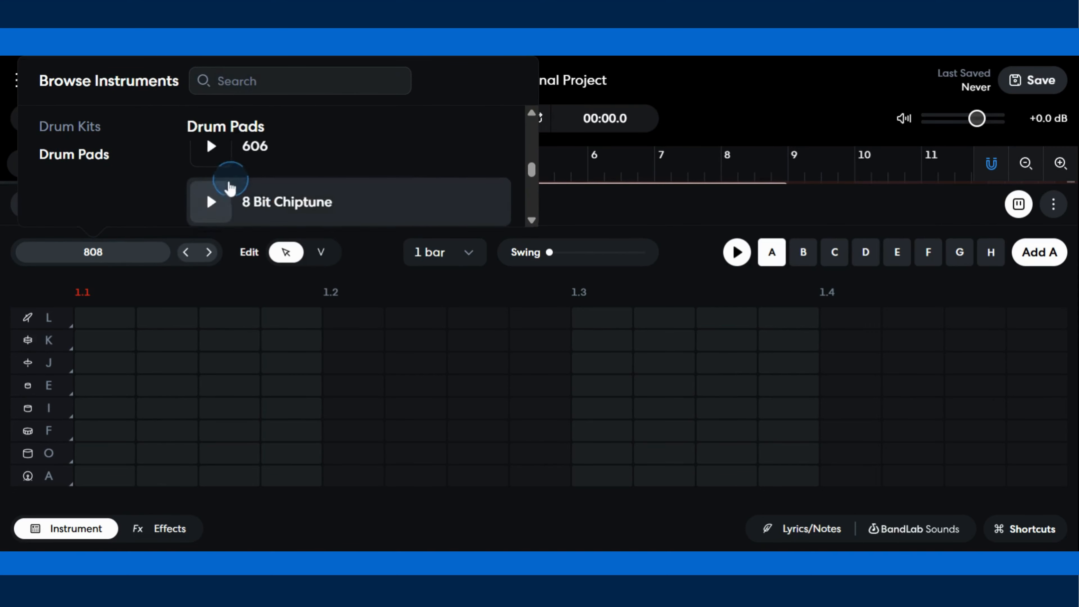
{"action": "scroll", "coordinate": [229, 187], "scroll_direction": "down", "scroll_amount": 2}
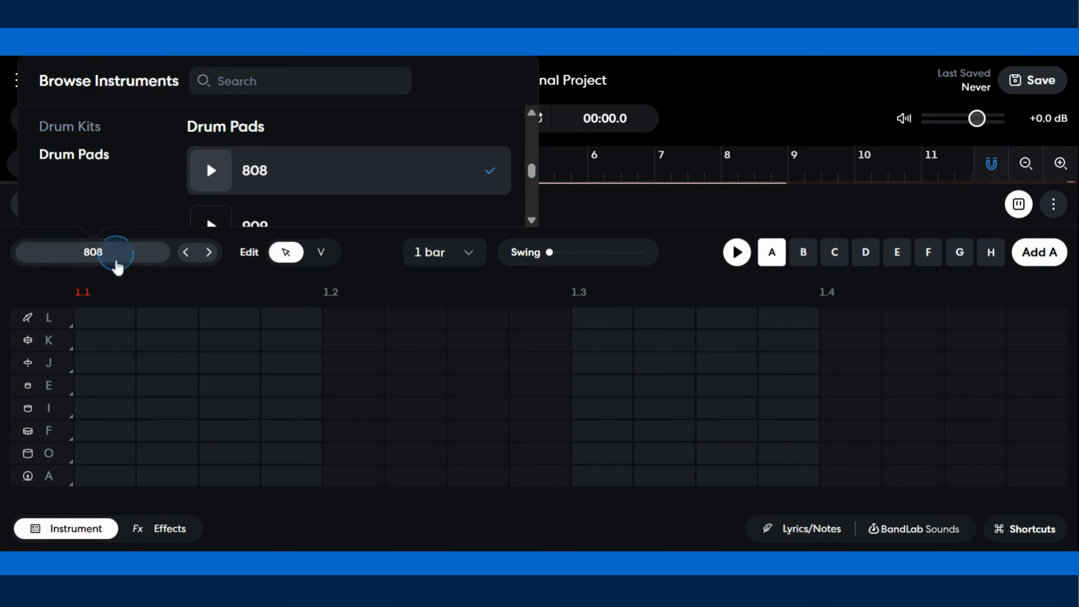
{"action": "left_click", "coordinate": [220, 279]}
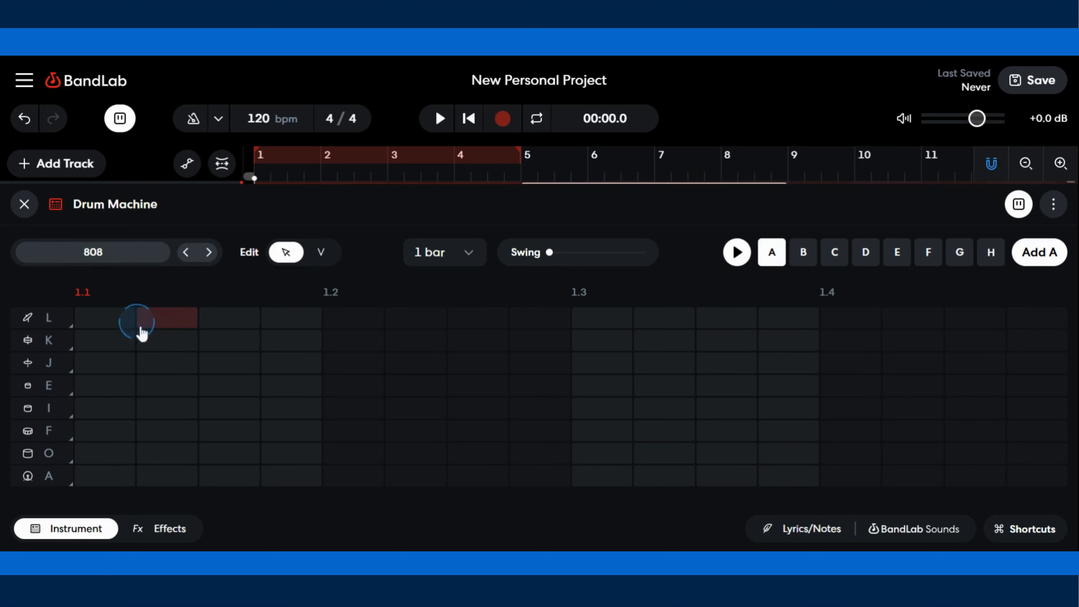
- Audition each drum sound in the kit by triggering its row, from L down to A
{"action": "left_click", "coordinate": [174, 342]}
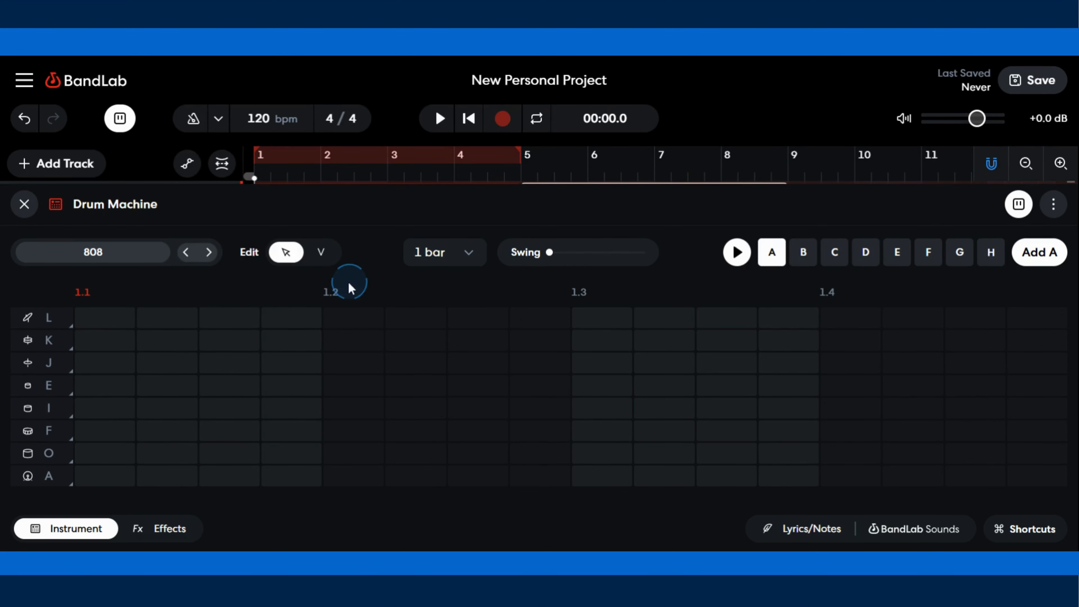
{"action": "left_click", "coordinate": [40, 362]}
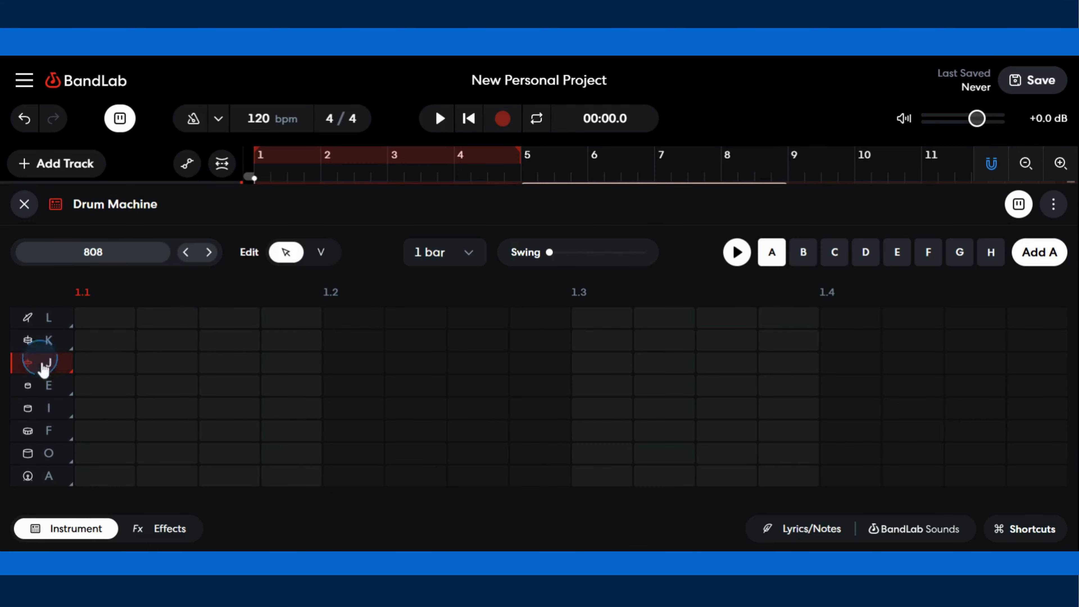
{"action": "left_click", "coordinate": [43, 453]}
{"action": "left_click", "coordinate": [51, 318]}
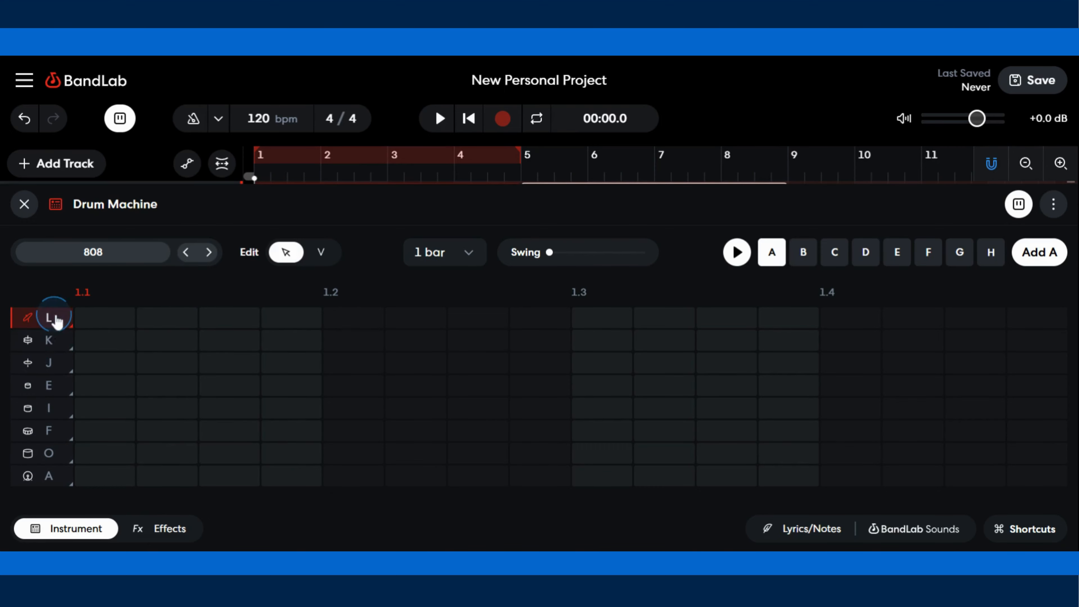
{"action": "left_click", "coordinate": [47, 340]}
{"action": "left_click", "coordinate": [50, 325]}
{"action": "left_click", "coordinate": [32, 344]}
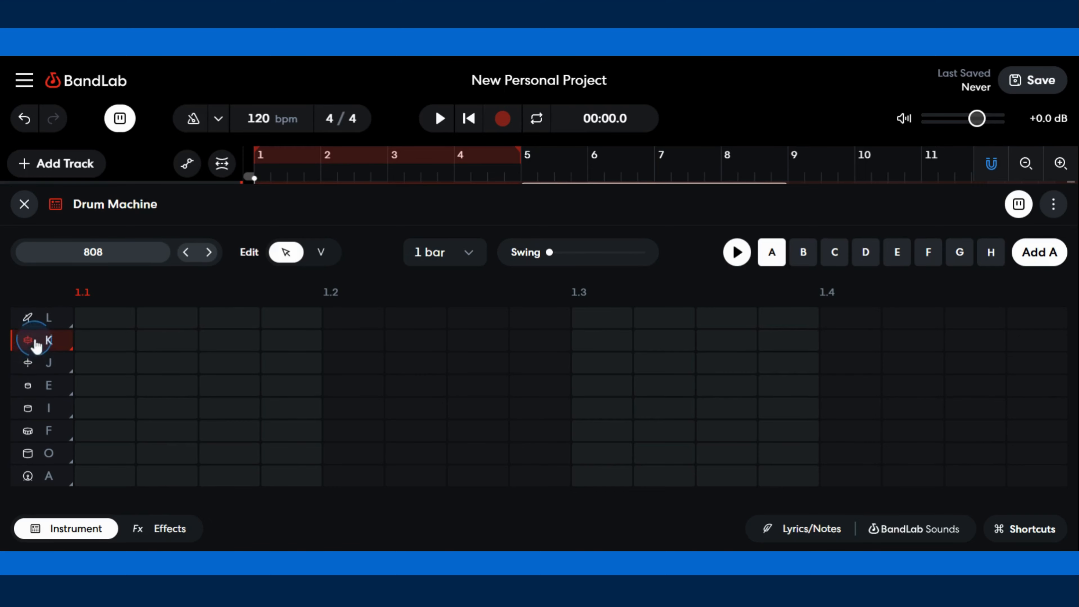
{"action": "left_click", "coordinate": [37, 365]}
{"action": "left_click", "coordinate": [38, 347]}
{"action": "left_click", "coordinate": [41, 328]}
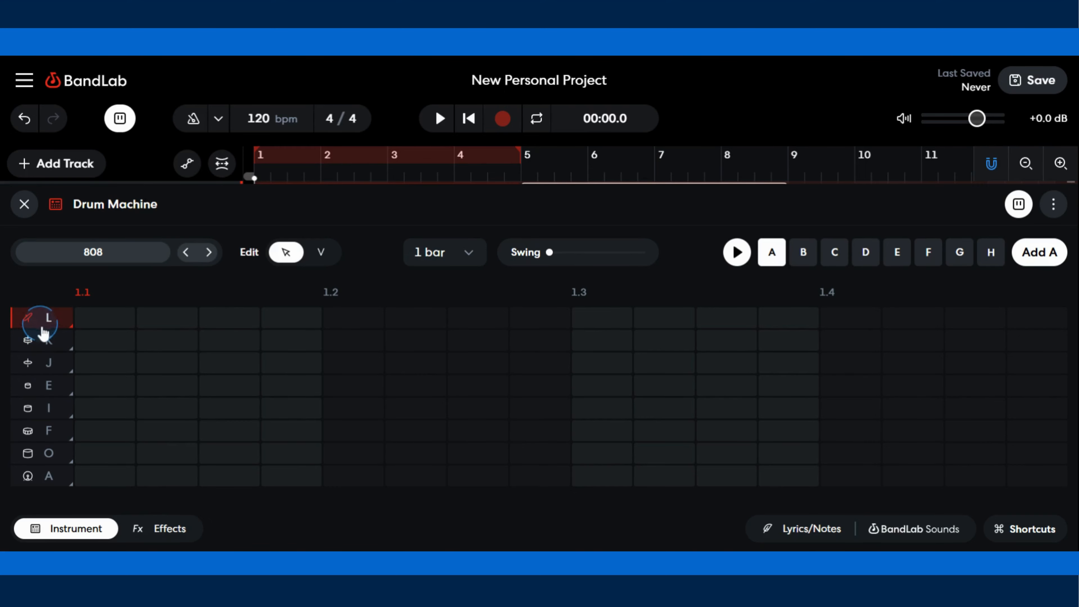
{"action": "left_click", "coordinate": [38, 345]}
{"action": "left_click", "coordinate": [44, 370]}
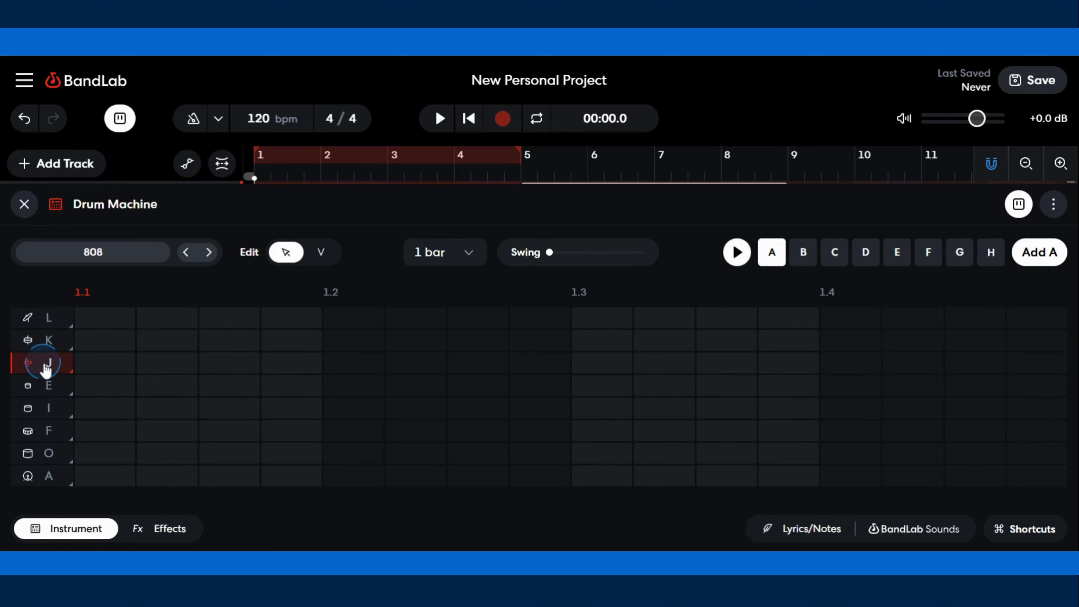
{"action": "left_click", "coordinate": [51, 387]}
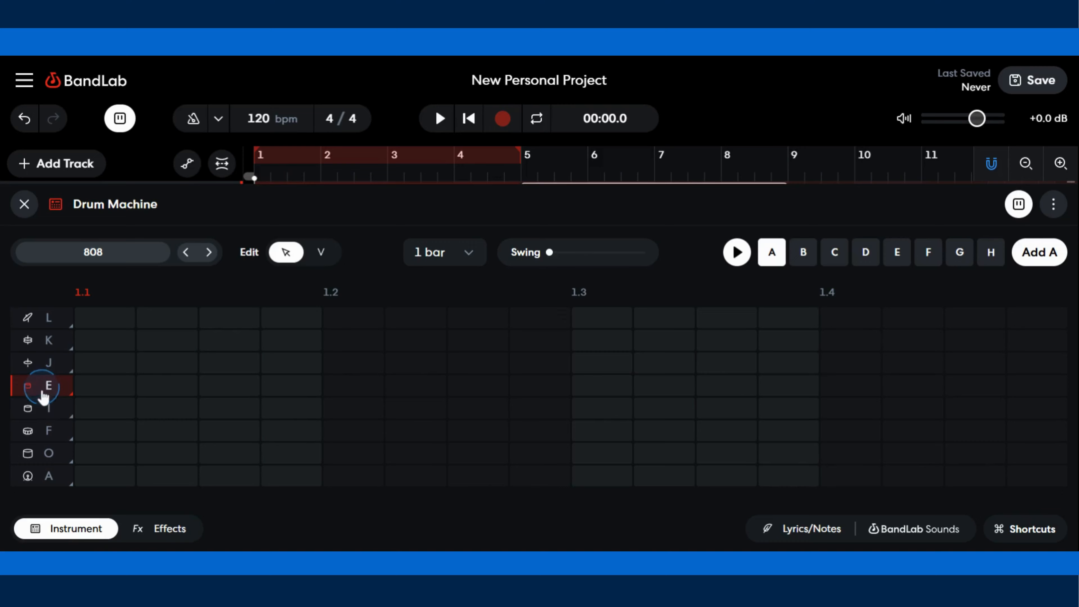
{"action": "left_click", "coordinate": [44, 412]}
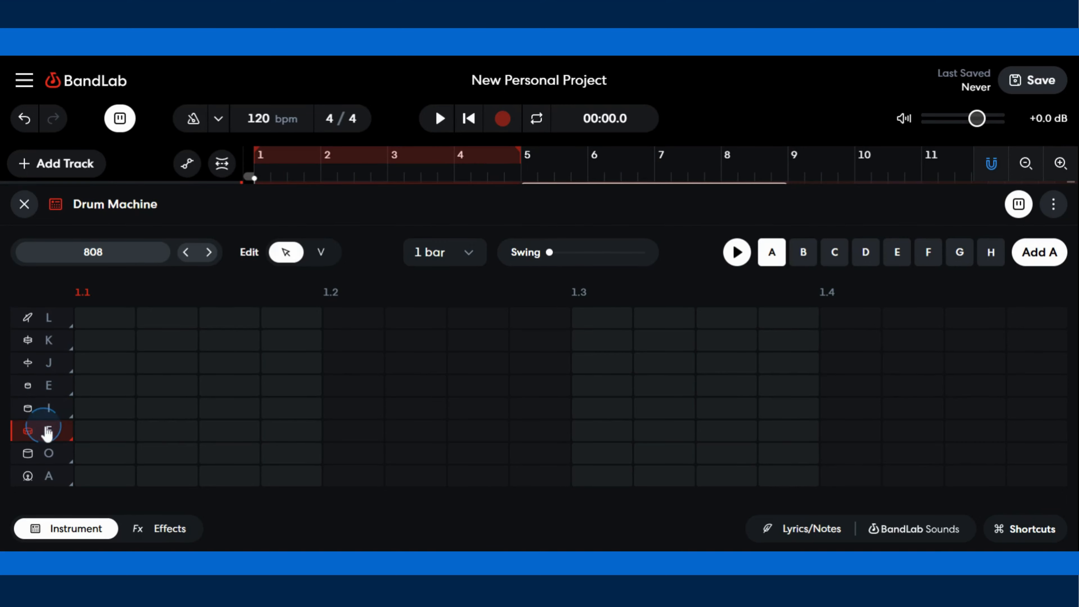
{"action": "left_click", "coordinate": [40, 454]}
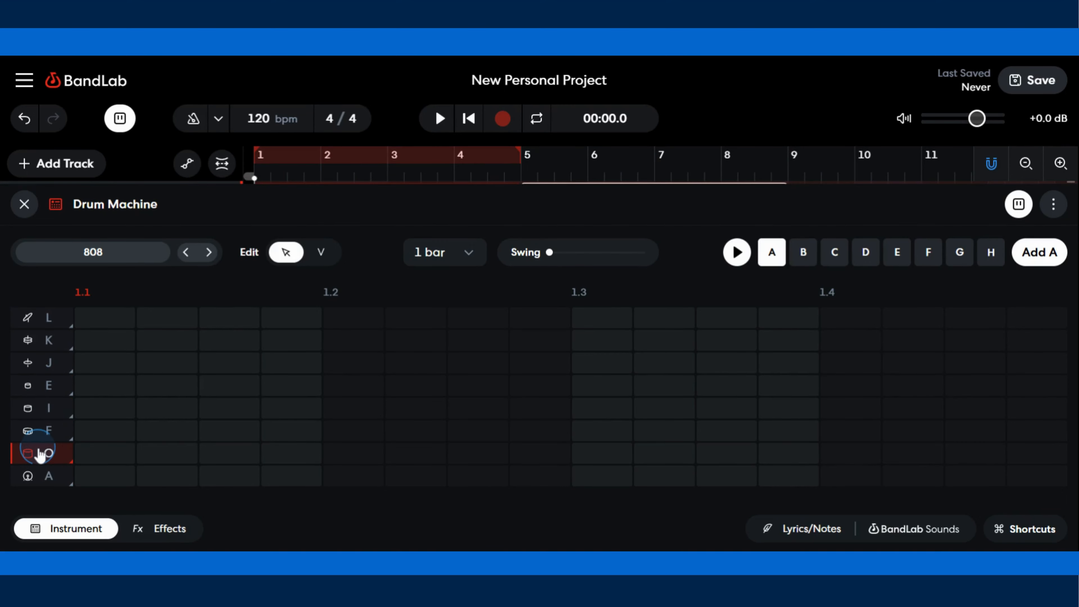
{"action": "left_click", "coordinate": [44, 432]}
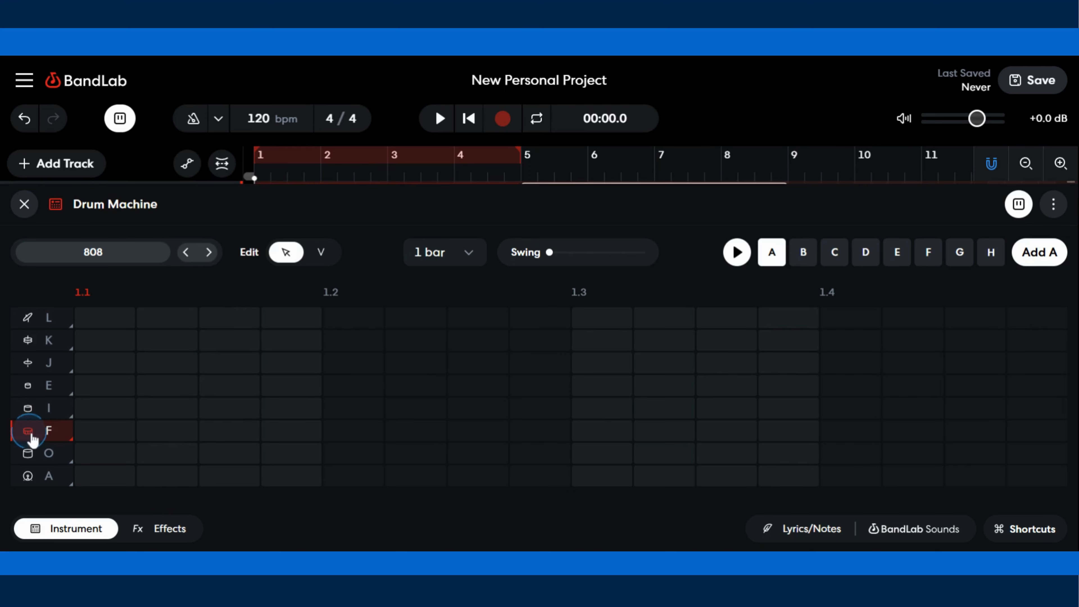
{"action": "left_click", "coordinate": [44, 433]}
{"action": "left_click", "coordinate": [42, 476]}
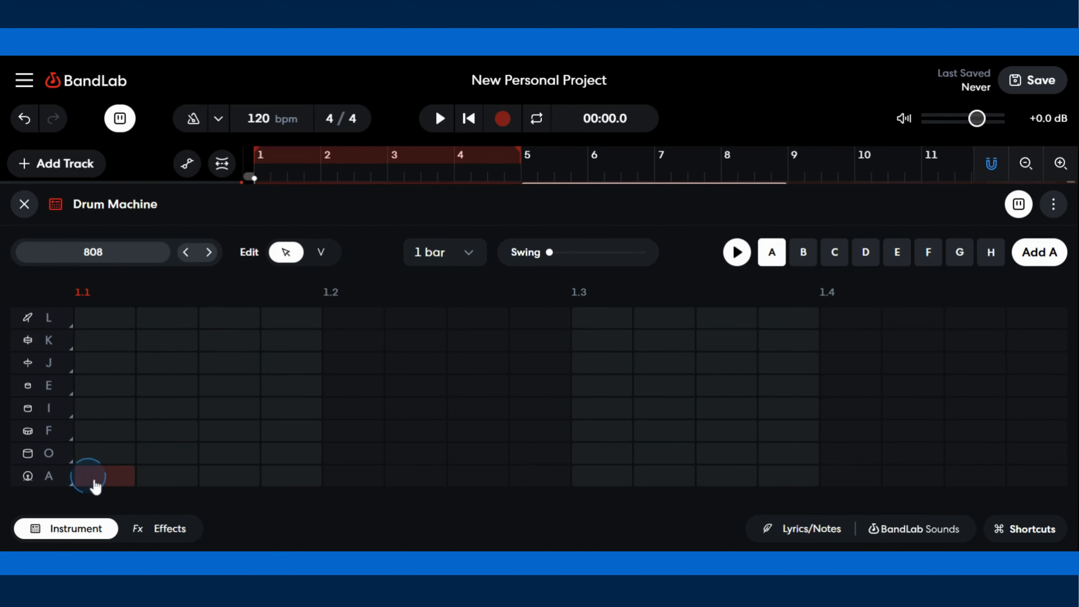
- Program A-row hits on beats 1 and 3 and F-row hits on beats 2 and 4
{"action": "left_click", "coordinate": [105, 484]}
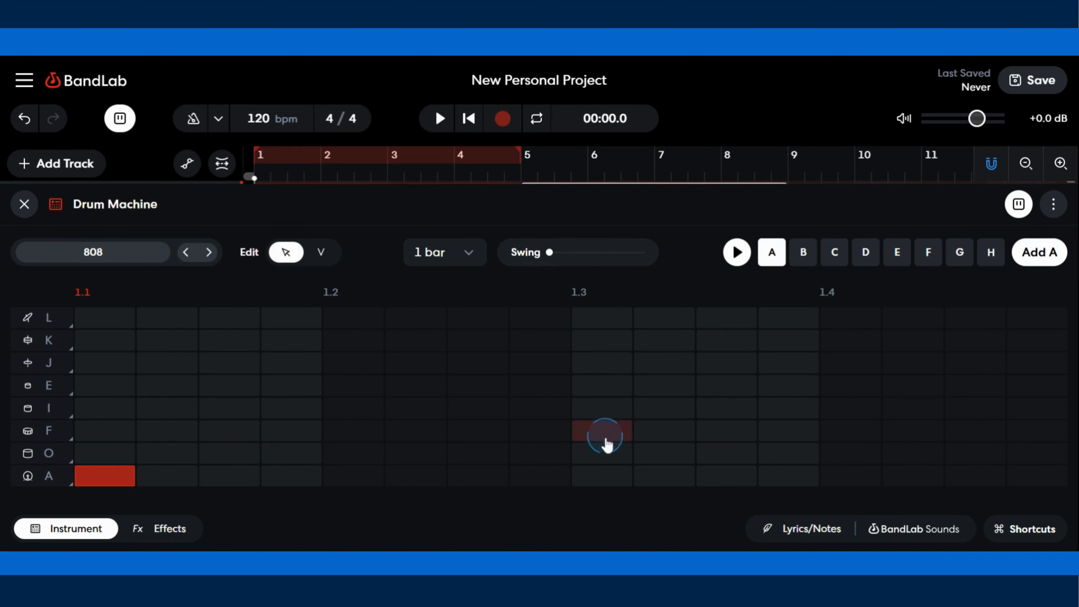
{"action": "left_click", "coordinate": [602, 475]}
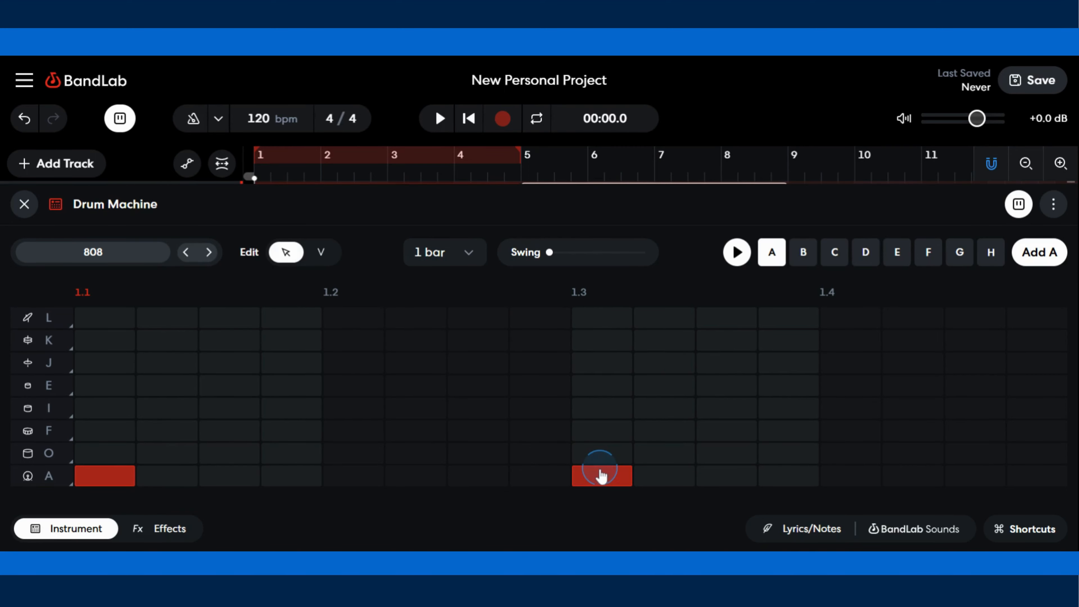
{"action": "left_click", "coordinate": [241, 385]}
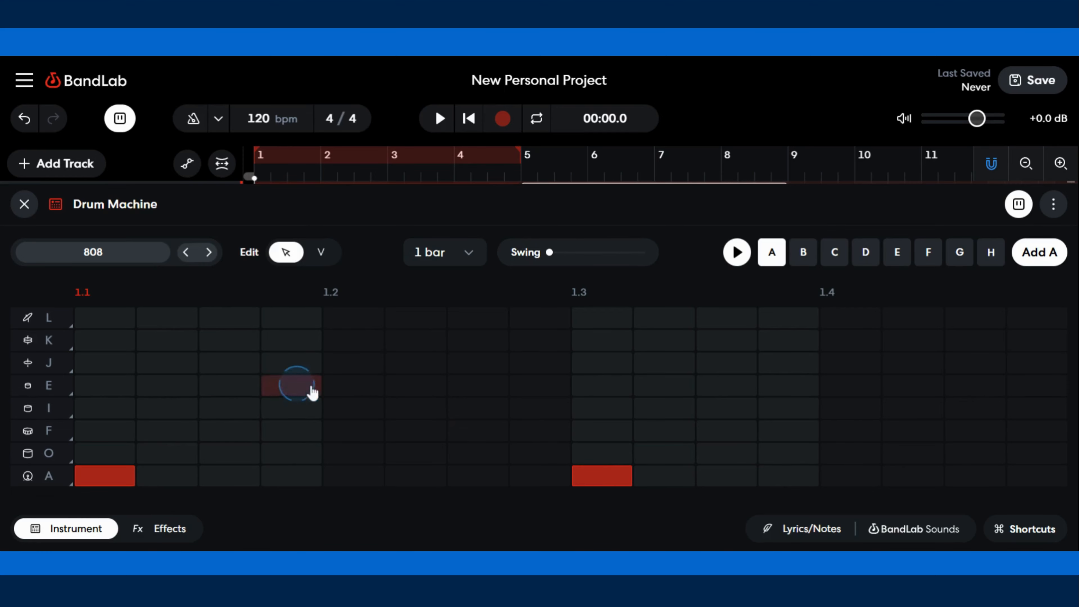
{"action": "left_click", "coordinate": [39, 434]}
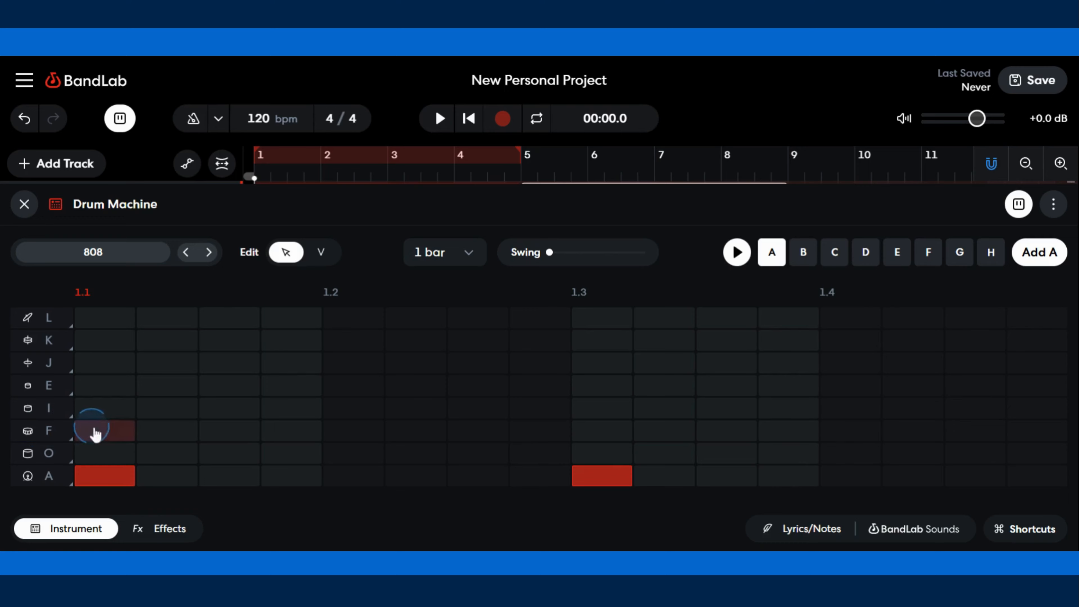
{"action": "left_click", "coordinate": [356, 433]}
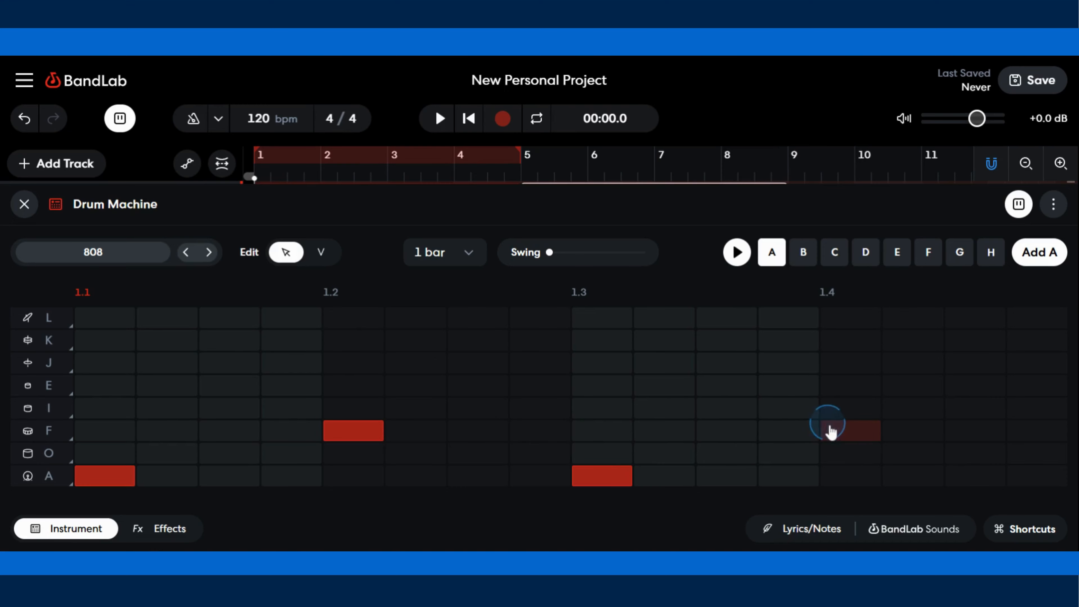
{"action": "left_click", "coordinate": [856, 439]}
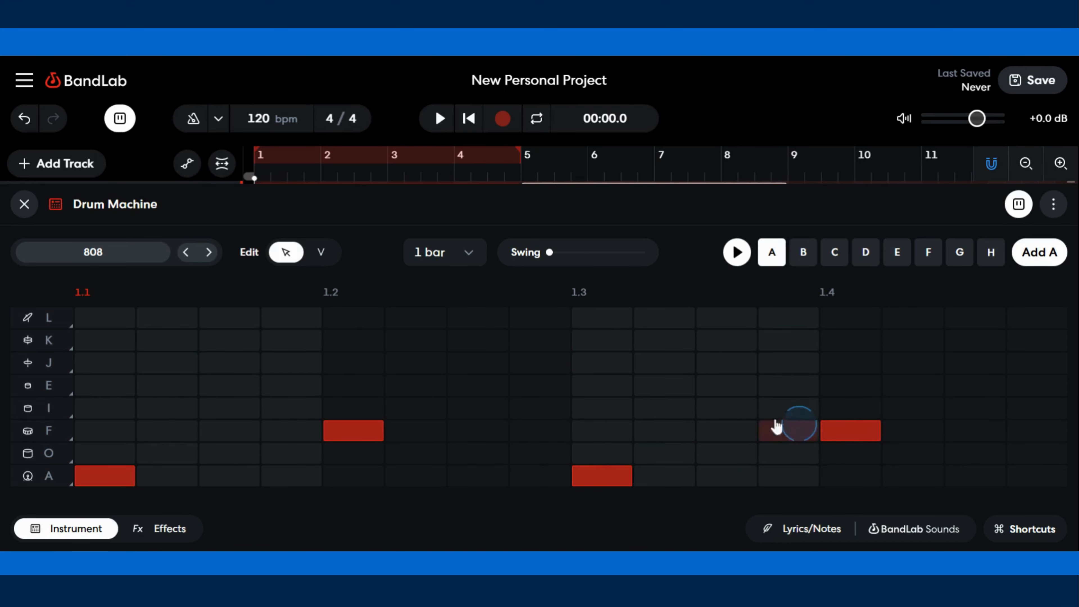
- Play the pattern back, stop it, and audition the J-row sound
{"action": "left_click", "coordinate": [739, 253]}
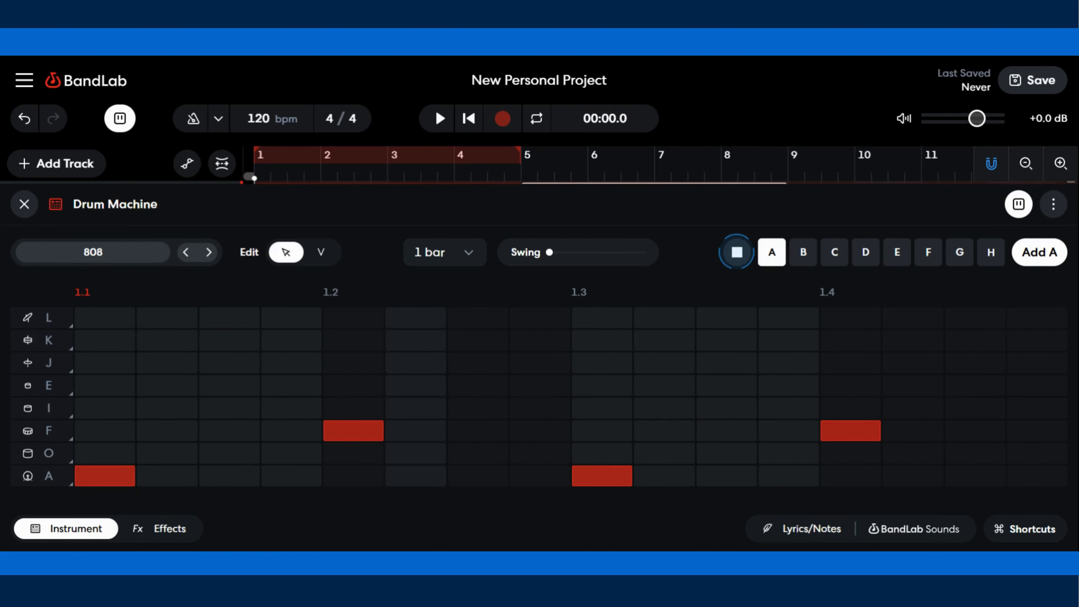
{"action": "left_click", "coordinate": [737, 252]}
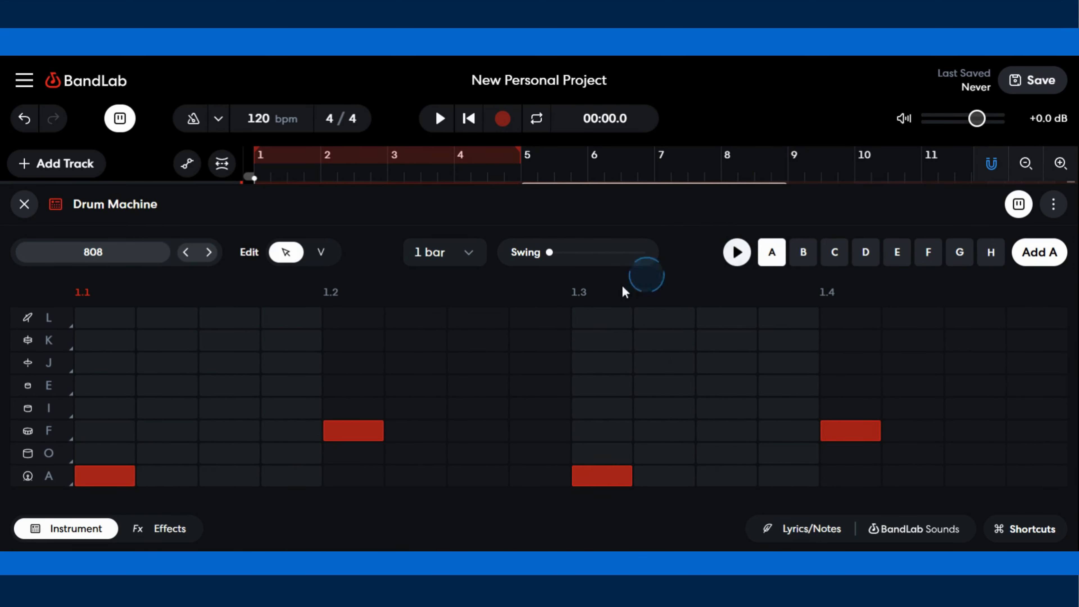
{"action": "left_click", "coordinate": [140, 403]}
{"action": "left_click", "coordinate": [68, 337]}
{"action": "left_click", "coordinate": [48, 363]}
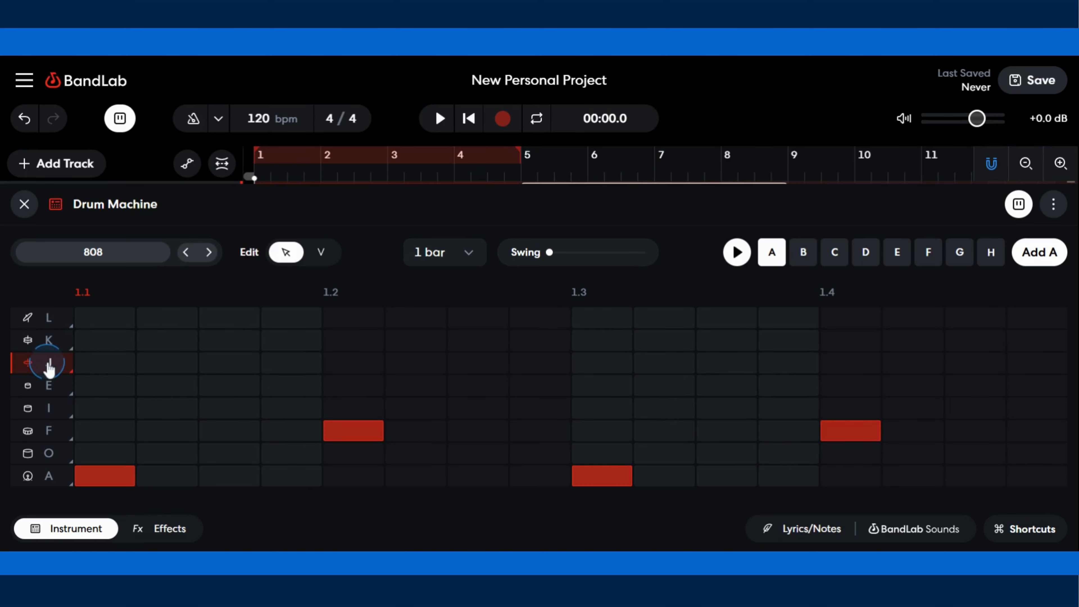
- Fill all sixteen steps of the J row across the bar with hits
{"action": "left_click", "coordinate": [85, 366]}
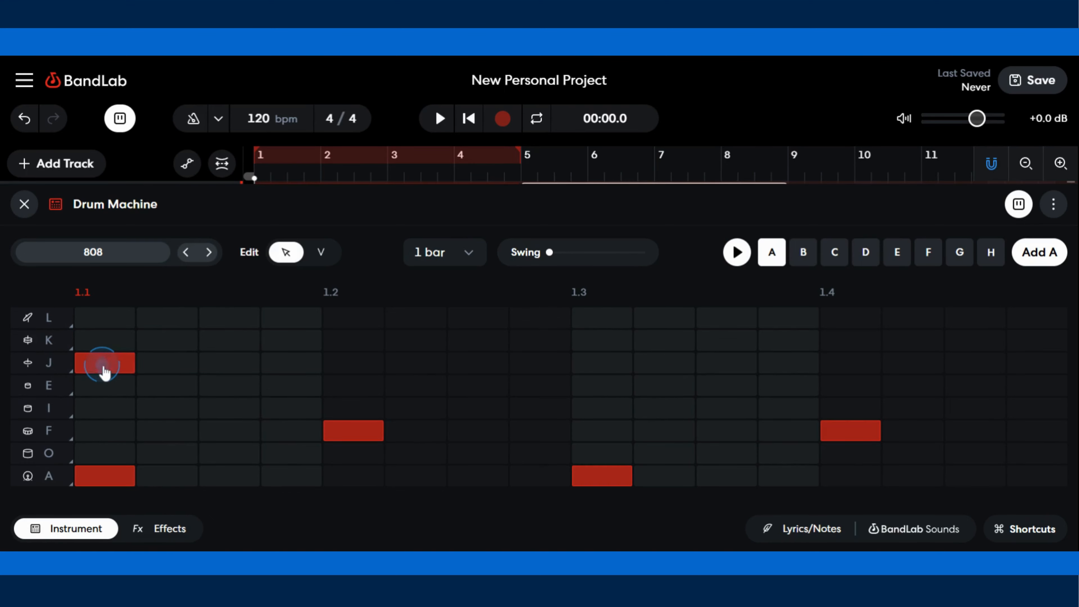
{"action": "left_click", "coordinate": [163, 373]}
{"action": "left_click", "coordinate": [229, 372]}
{"action": "left_click", "coordinate": [292, 372]}
{"action": "left_click", "coordinate": [354, 373]}
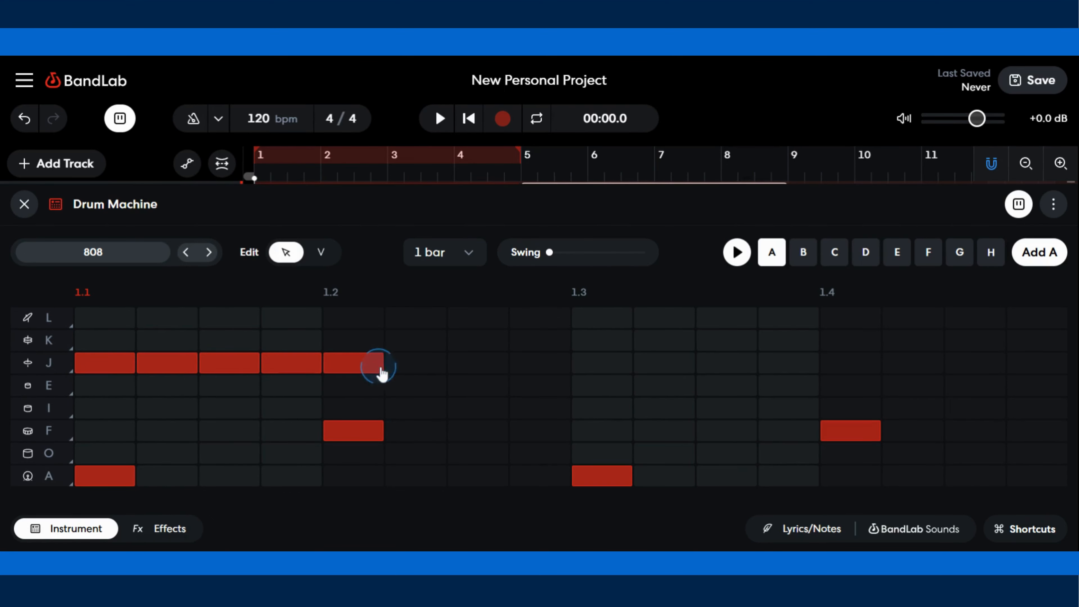
{"action": "left_click", "coordinate": [416, 372]}
{"action": "left_click", "coordinate": [464, 373]}
{"action": "left_click", "coordinate": [542, 368]}
{"action": "left_click", "coordinate": [614, 369]}
{"action": "left_click", "coordinate": [665, 367]}
{"action": "left_click", "coordinate": [717, 366]}
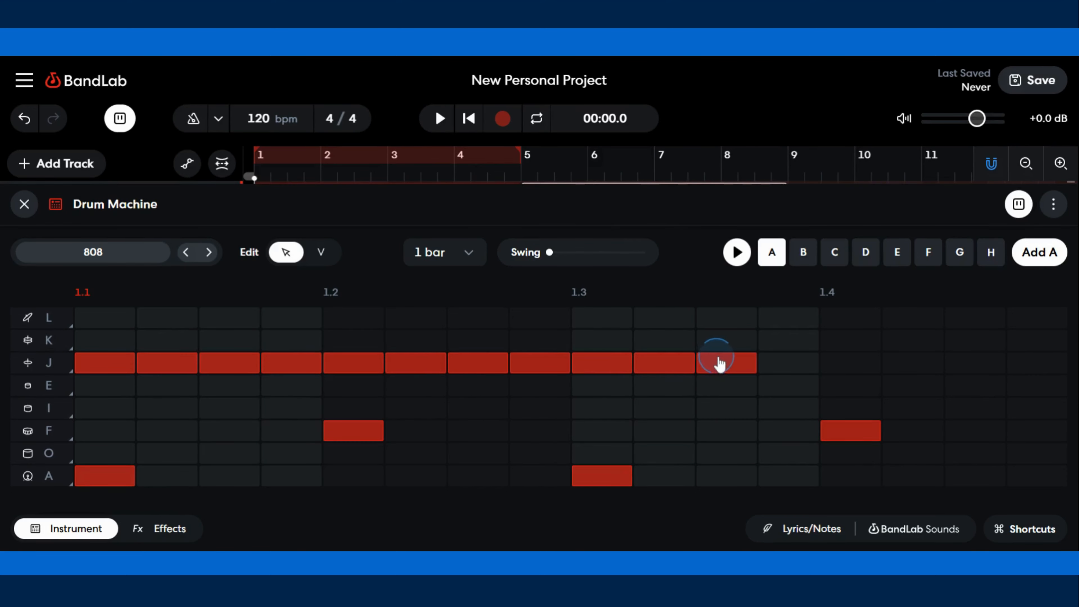
{"action": "left_click", "coordinate": [792, 369]}
{"action": "left_click", "coordinate": [849, 367]}
{"action": "left_click", "coordinate": [914, 366]}
{"action": "left_click", "coordinate": [977, 367]}
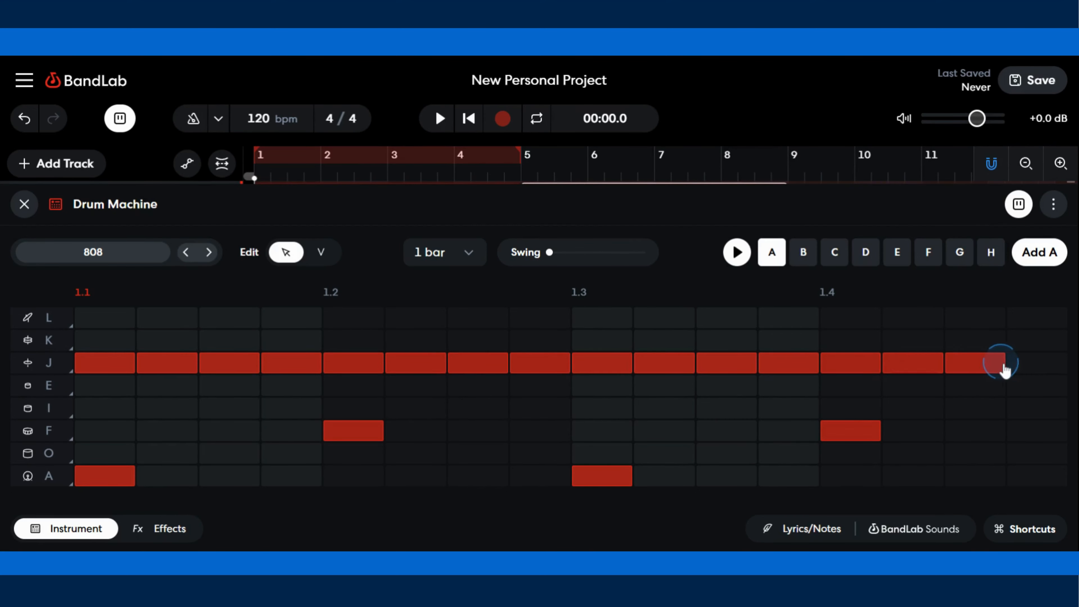
{"action": "left_click", "coordinate": [1019, 369]}
- Play the pattern back and stop it
{"action": "left_click", "coordinate": [740, 265]}
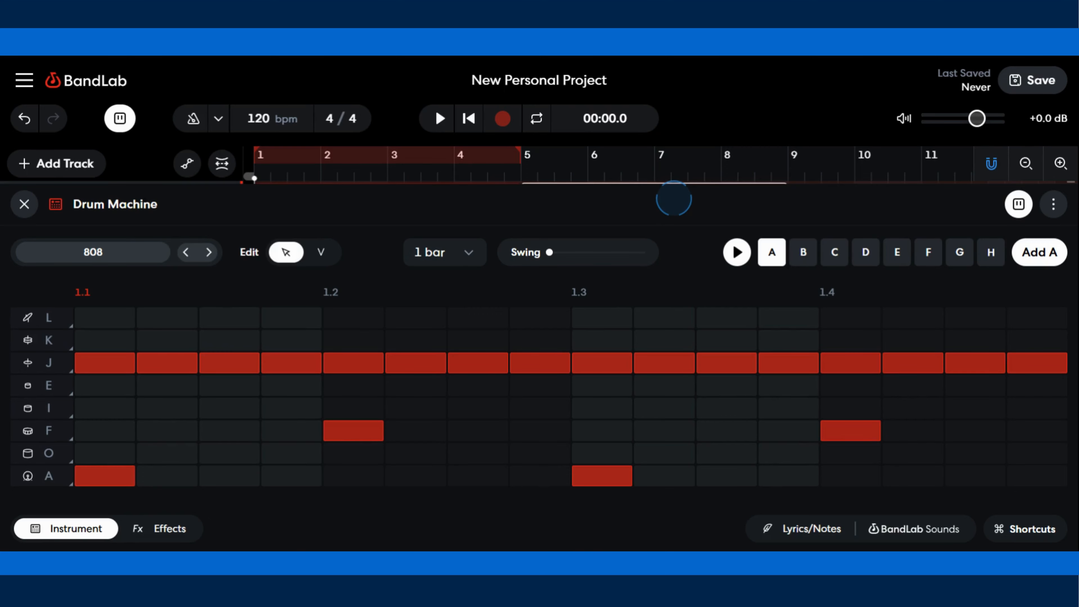
{"action": "left_click", "coordinate": [737, 252]}
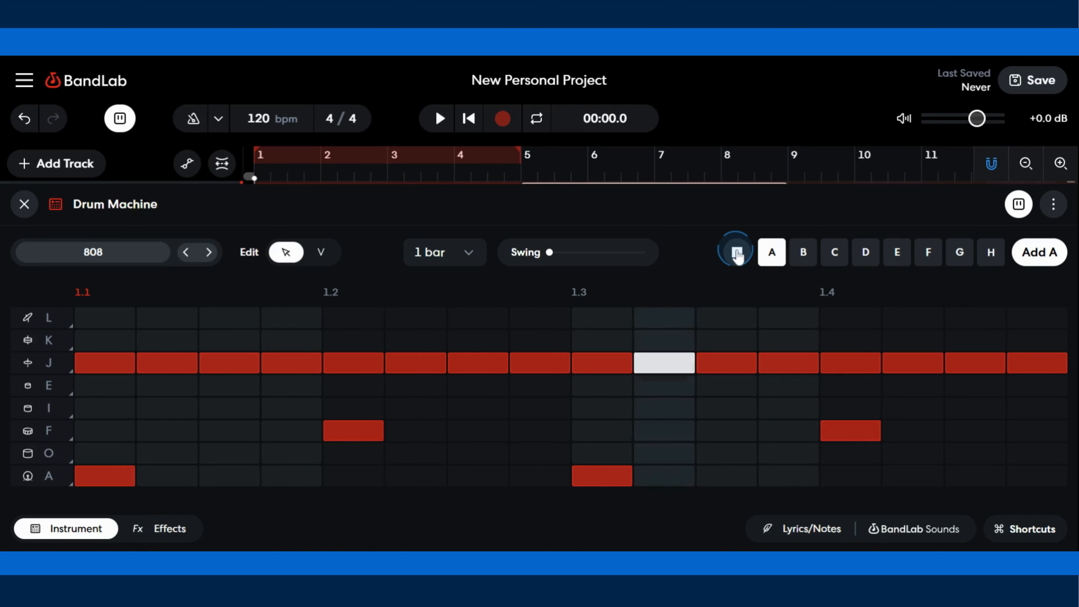
{"action": "left_click", "coordinate": [737, 252]}
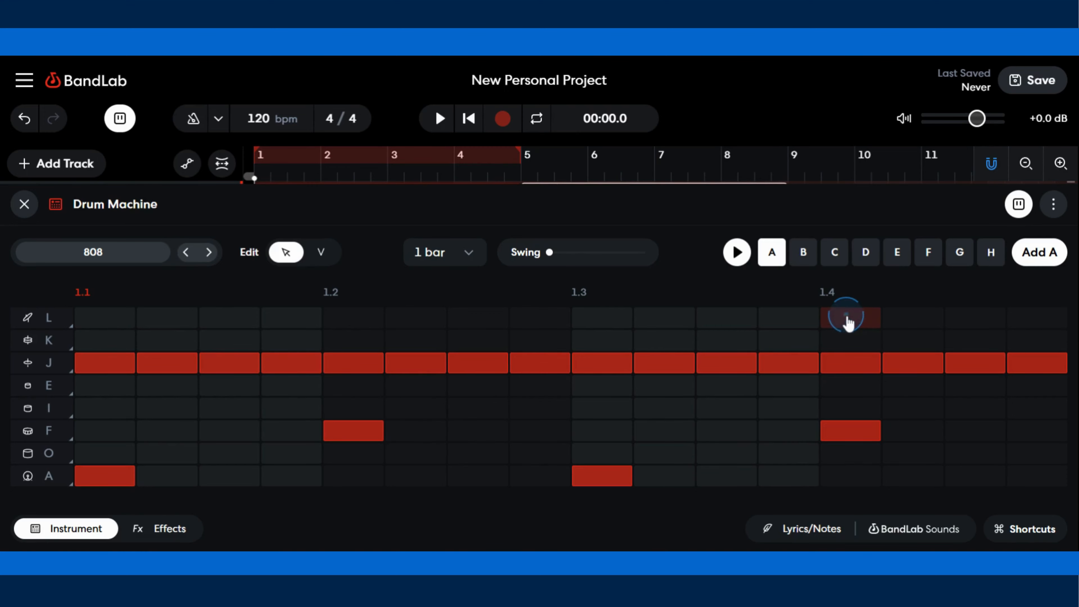
- Add an L-row hit on beat 4, audition a row sound, and play the pattern back and stop it
{"action": "left_click", "coordinate": [28, 319]}
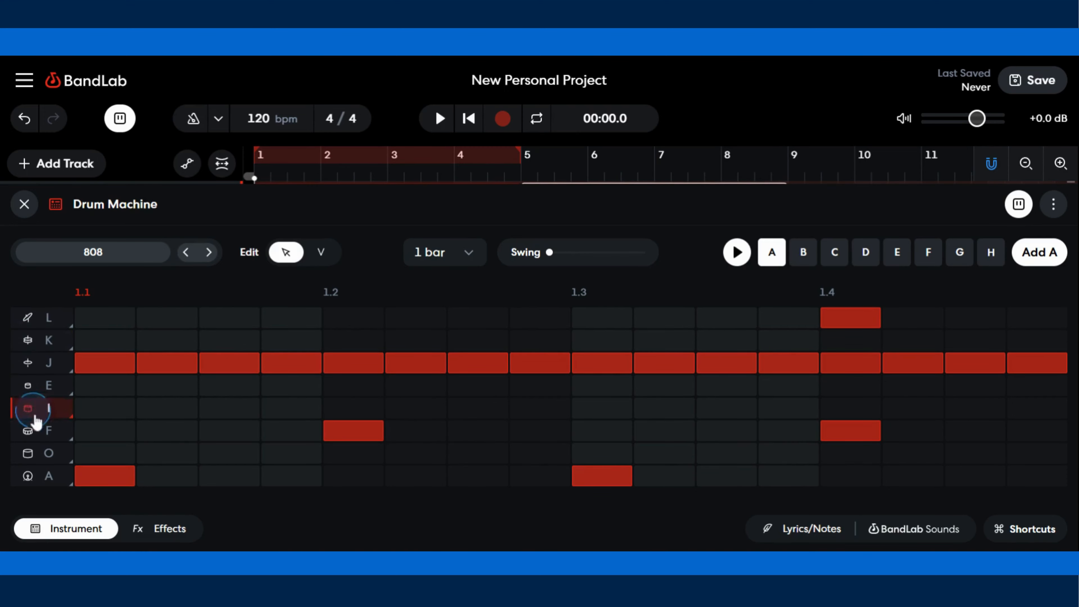
{"action": "left_click", "coordinate": [50, 453]}
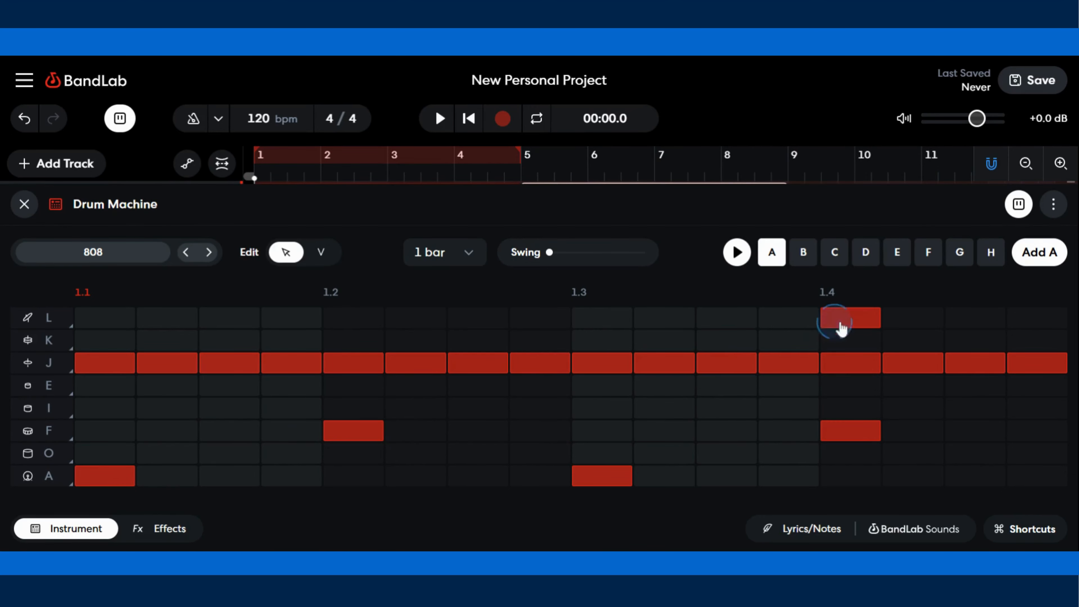
{"action": "left_click", "coordinate": [741, 256]}
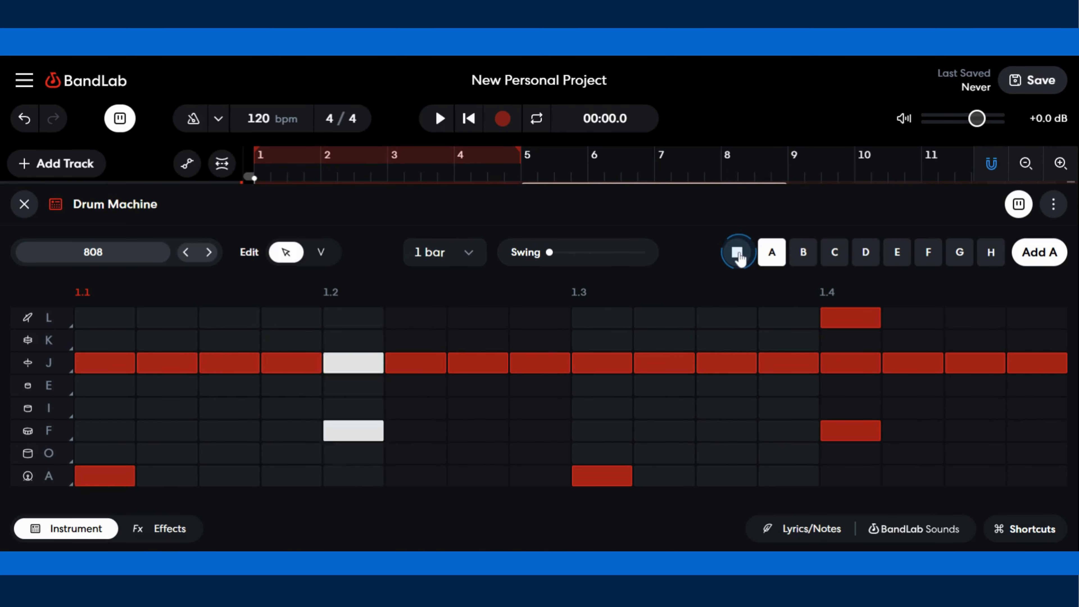
{"action": "left_click", "coordinate": [737, 252]}
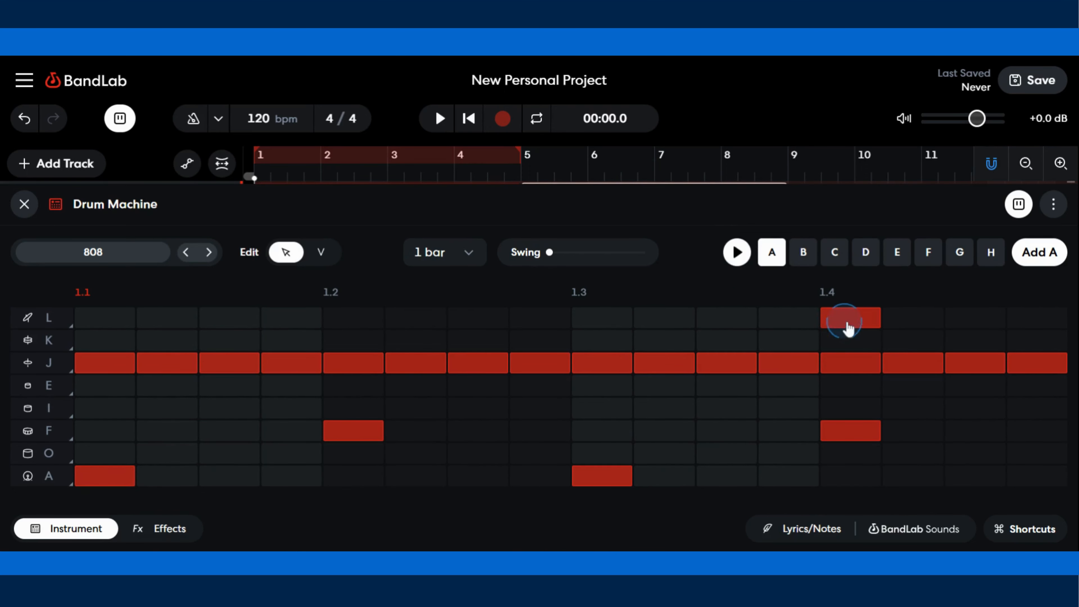
- Replace the beat-4 L-row hit with an A-row hit on the eleventh step and play the pattern back
{"action": "left_click", "coordinate": [832, 318]}
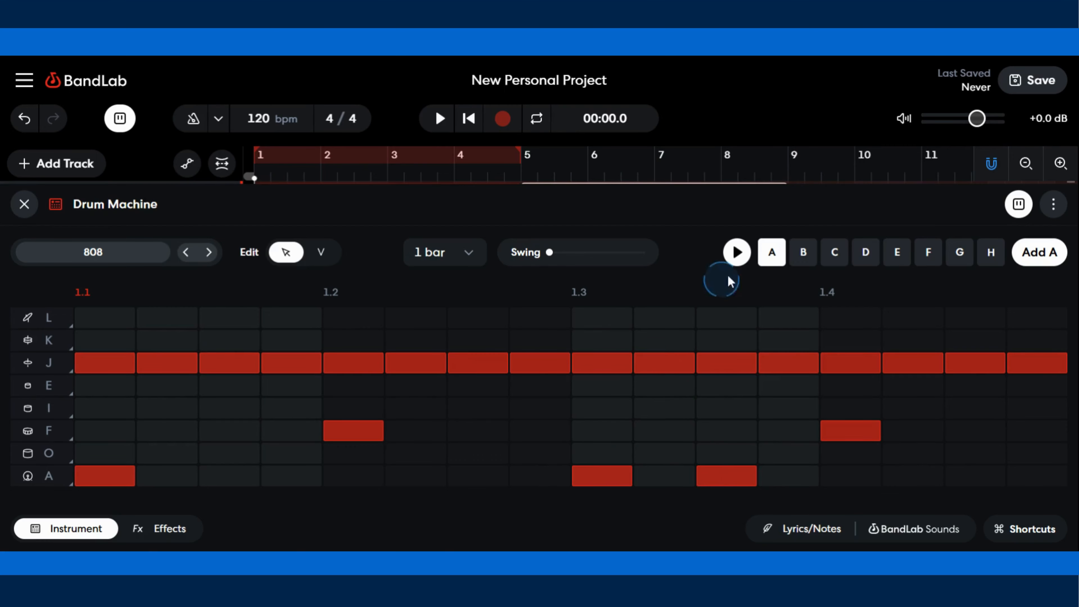
{"action": "left_click", "coordinate": [739, 258]}
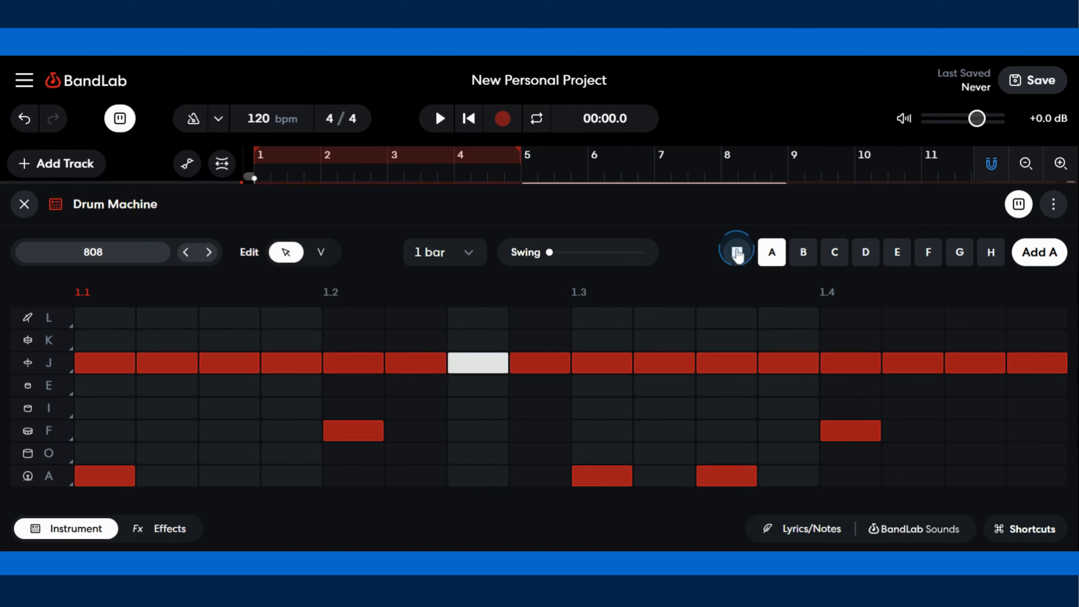
{"action": "left_click", "coordinate": [739, 255]}
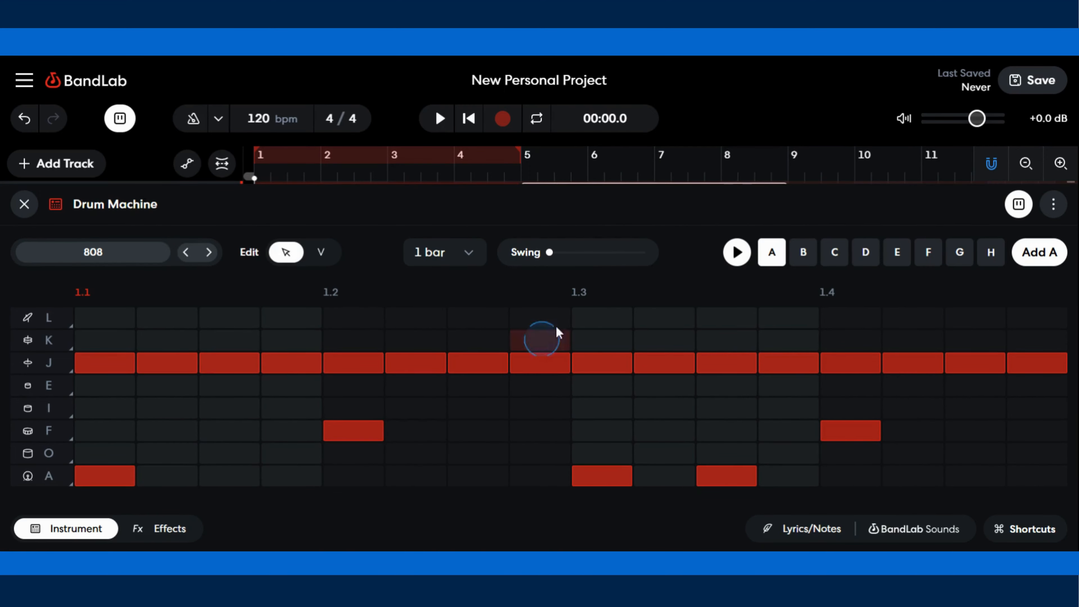
- Rename the project as Kick and Snare and save it
{"action": "left_click", "coordinate": [559, 82]}
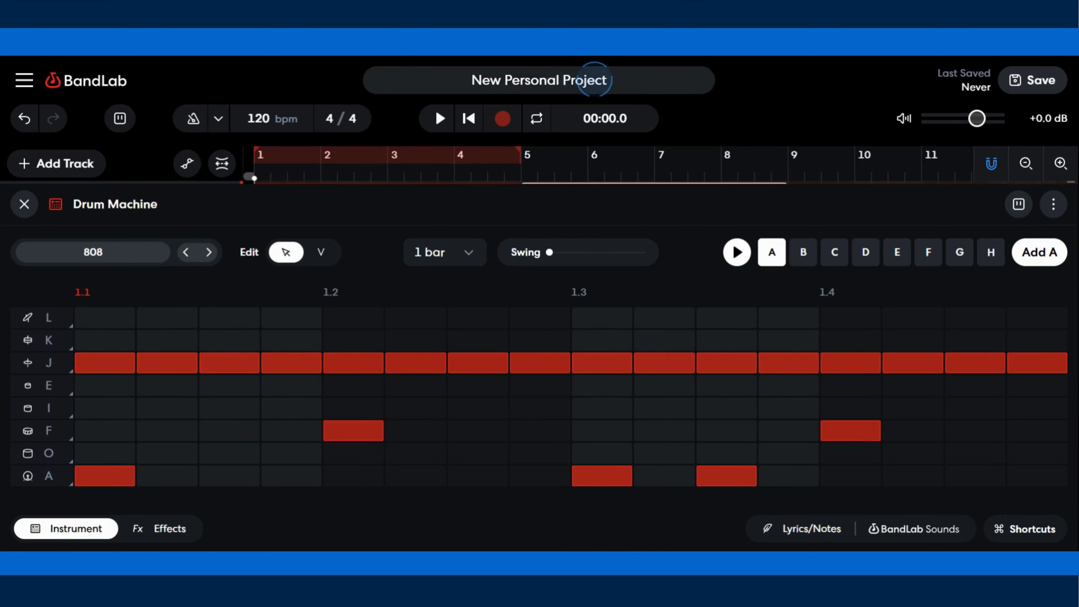
{"action": "left_click_drag", "start_coordinate": [594, 79], "coordinate": [433, 79]}
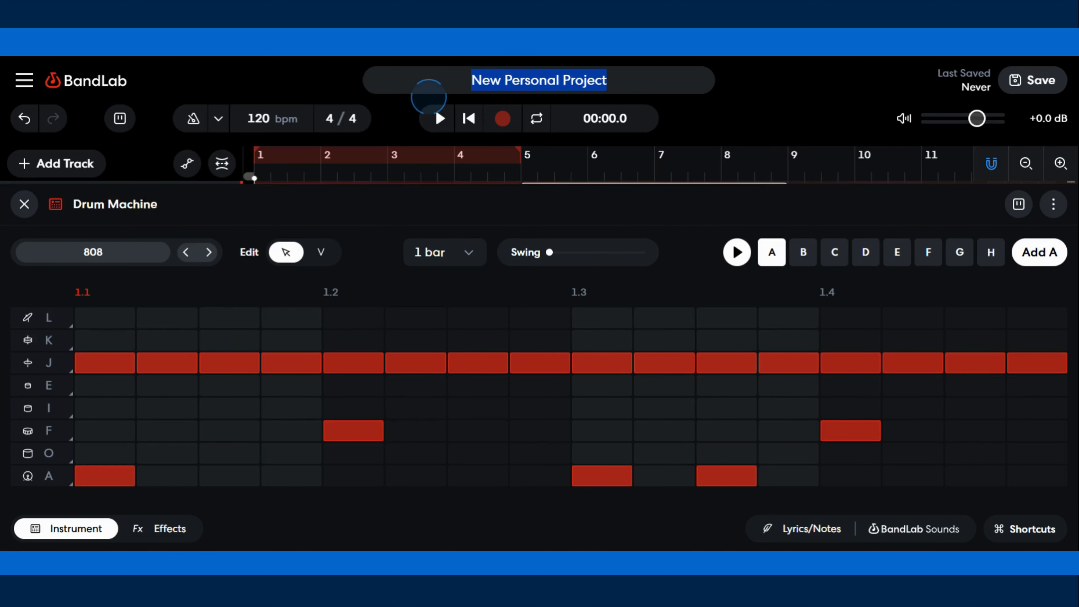
{"action": "type", "text": "Kick and Snare"}
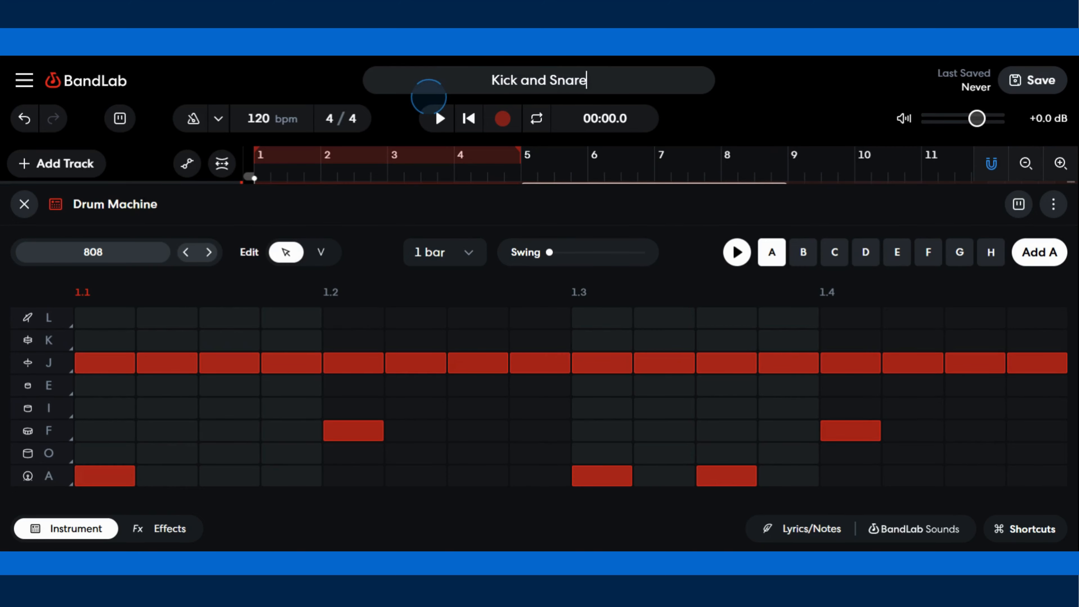
{"action": "key", "text": "Return"}
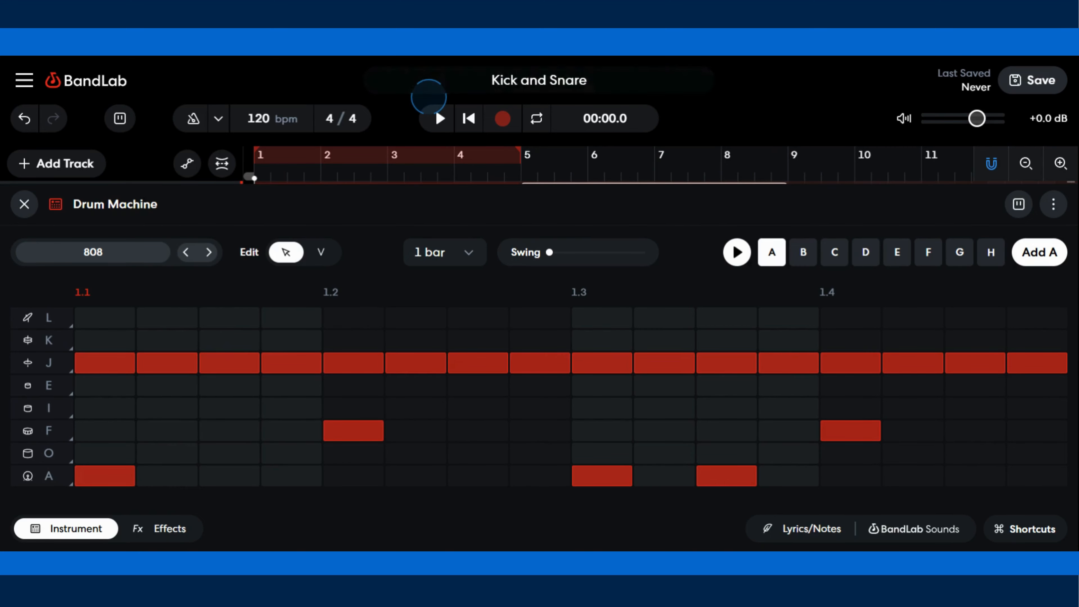
{"action": "left_click", "coordinate": [1013, 90]}
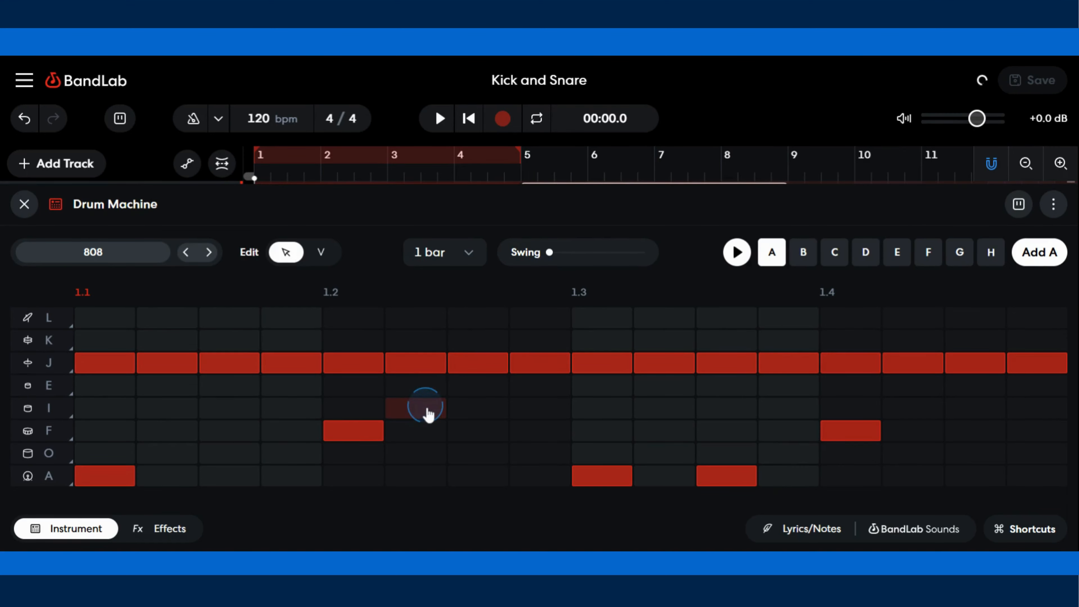